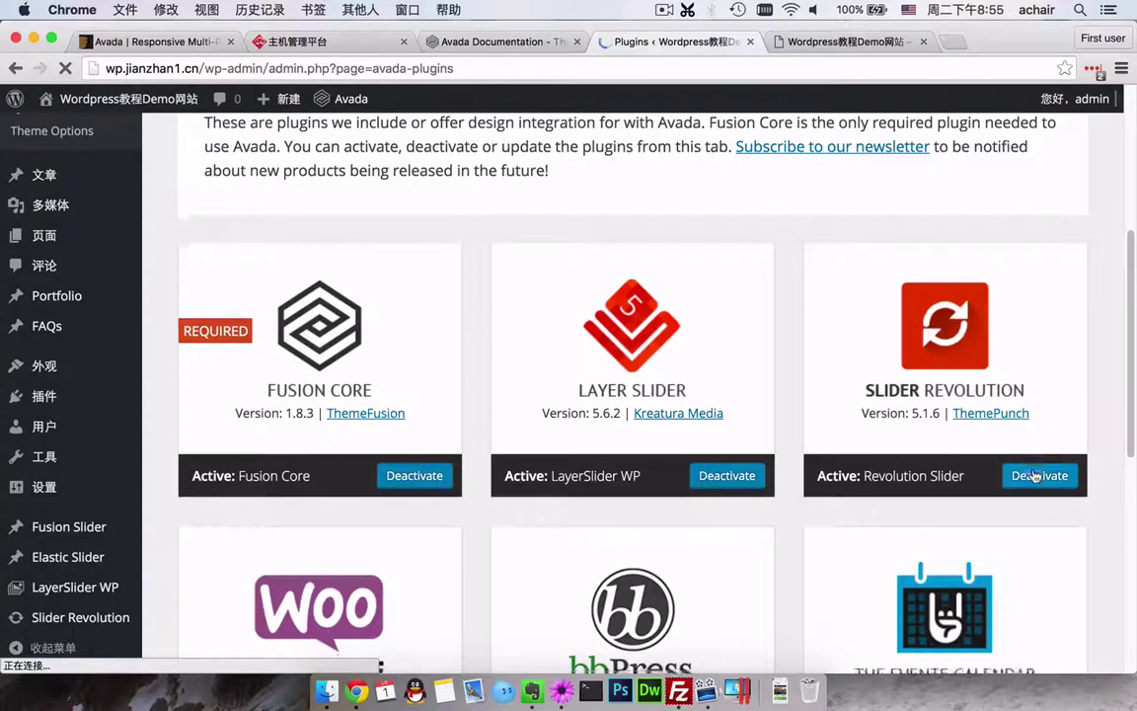
- Install the WooCommerce plugin from the Avada plugins page and return to the required plugins installer
{"action": "scroll", "coordinate": [1033, 476], "scroll_direction": "down", "scroll_amount": 5}
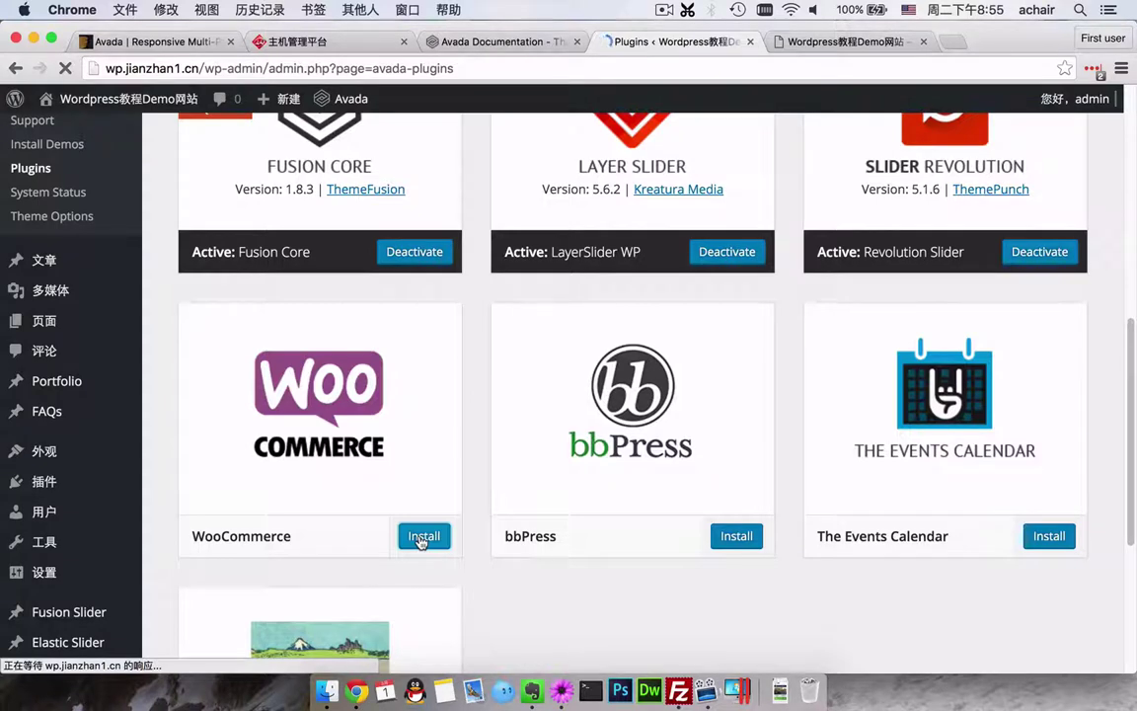
{"action": "scroll", "coordinate": [422, 541], "scroll_direction": "up", "scroll_amount": 1}
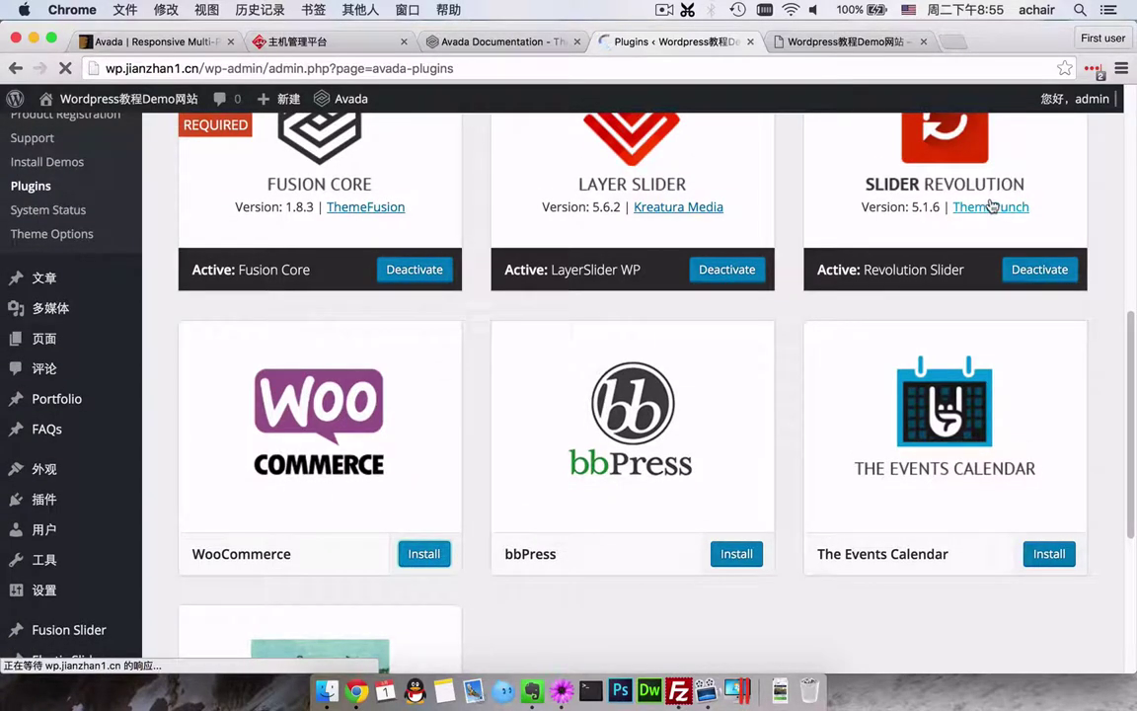
{"action": "scroll", "coordinate": [886, 185], "scroll_direction": "up", "scroll_amount": 1}
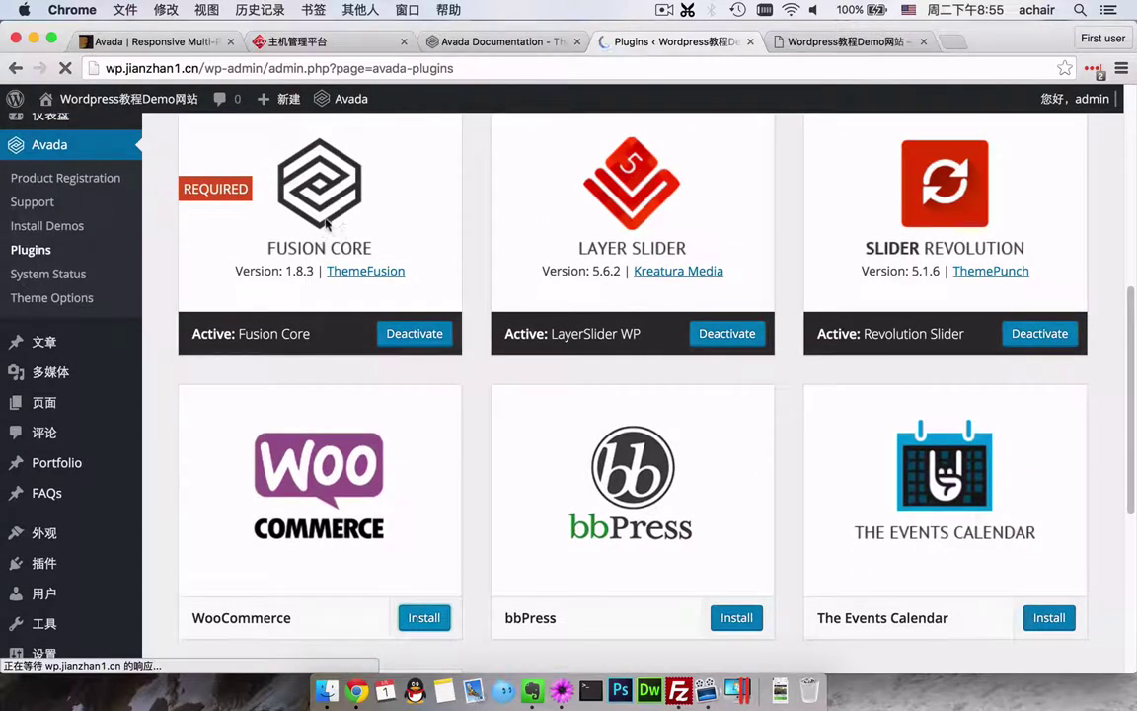
{"action": "scroll", "coordinate": [296, 212], "scroll_direction": "up", "scroll_amount": 3}
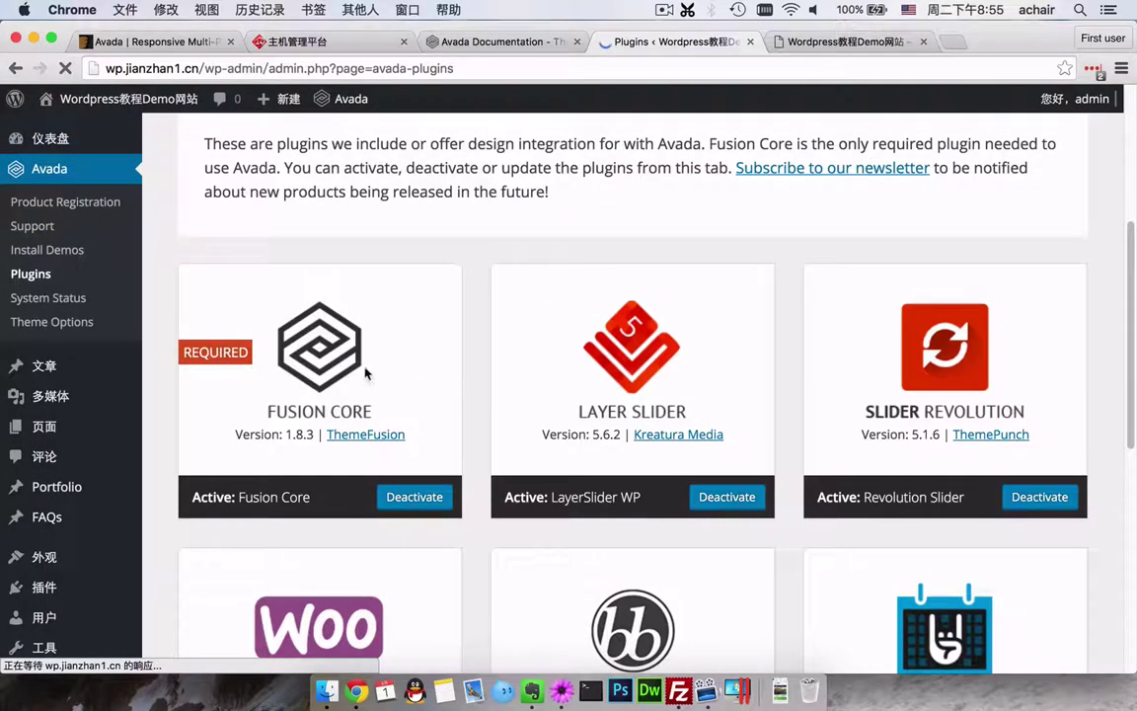
{"action": "scroll", "coordinate": [361, 373], "scroll_direction": "down", "scroll_amount": 2}
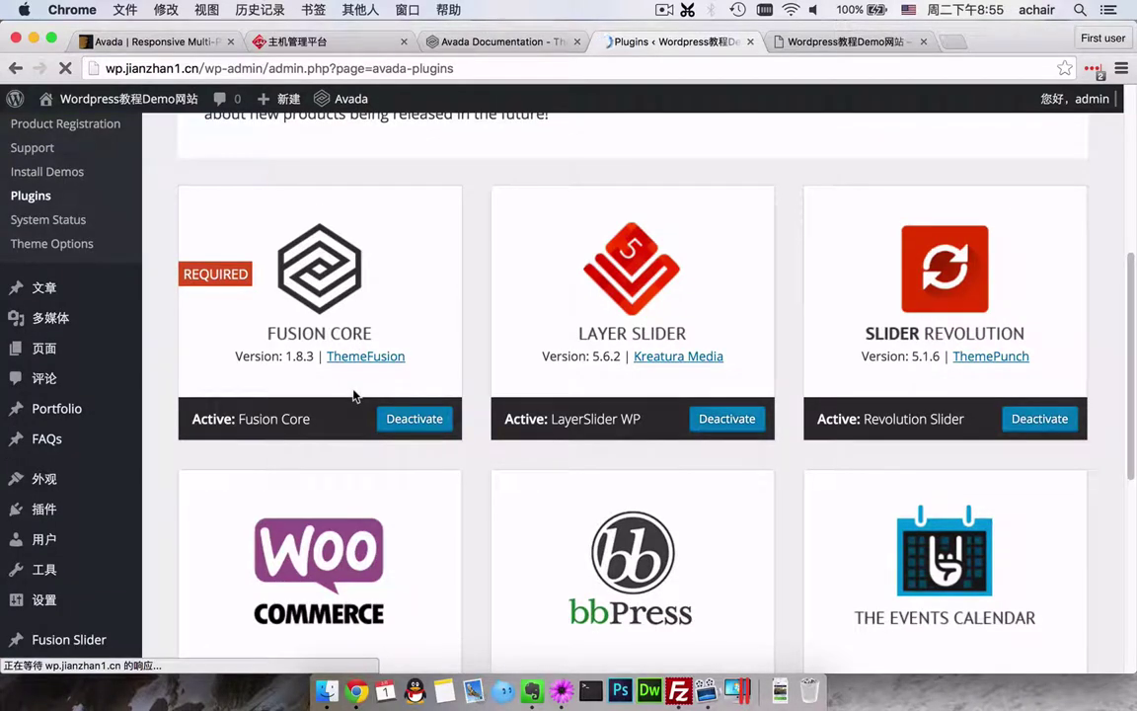
{"action": "scroll", "coordinate": [354, 396], "scroll_direction": "down", "scroll_amount": 4}
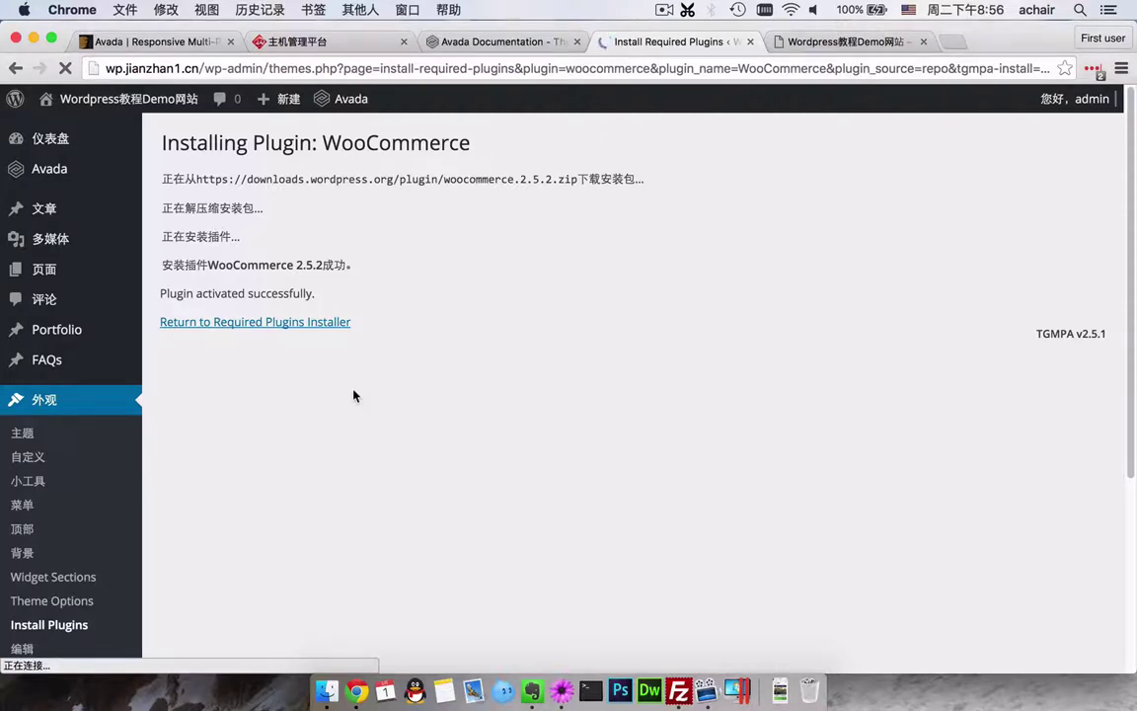
{"action": "left_click", "coordinate": [305, 325]}
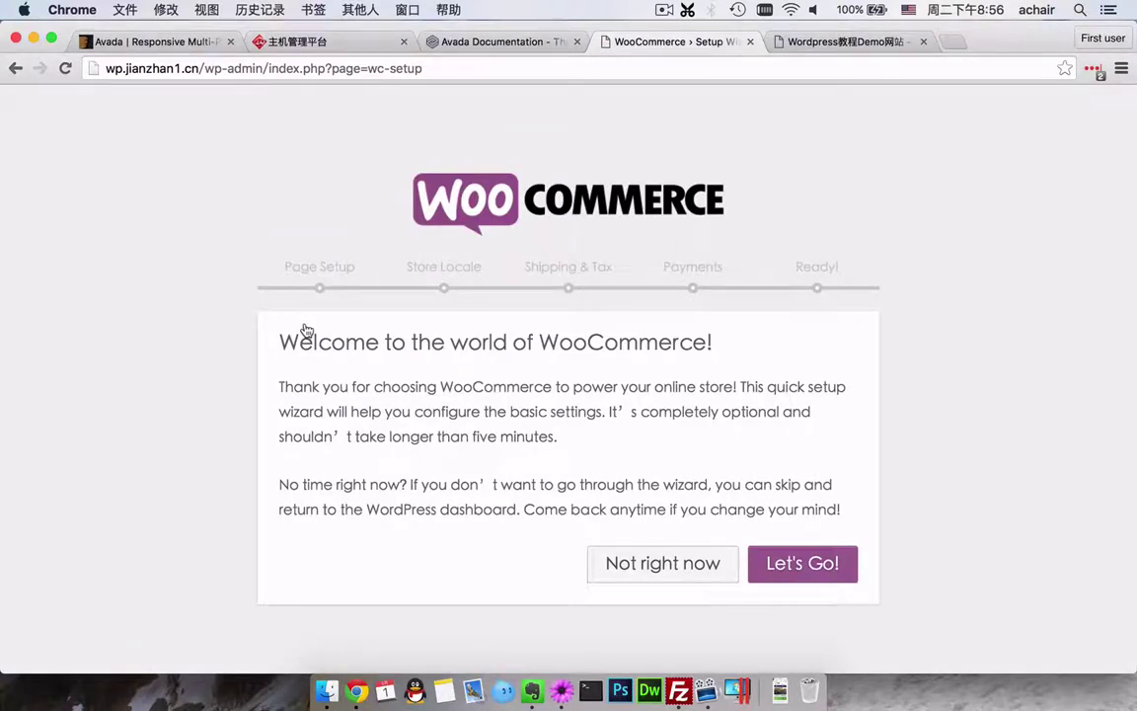
- Skip the WooCommerce setup wizard and its setup notice, and dismiss the WordPress welcome panel on the dashboard
{"action": "left_click", "coordinate": [676, 578]}
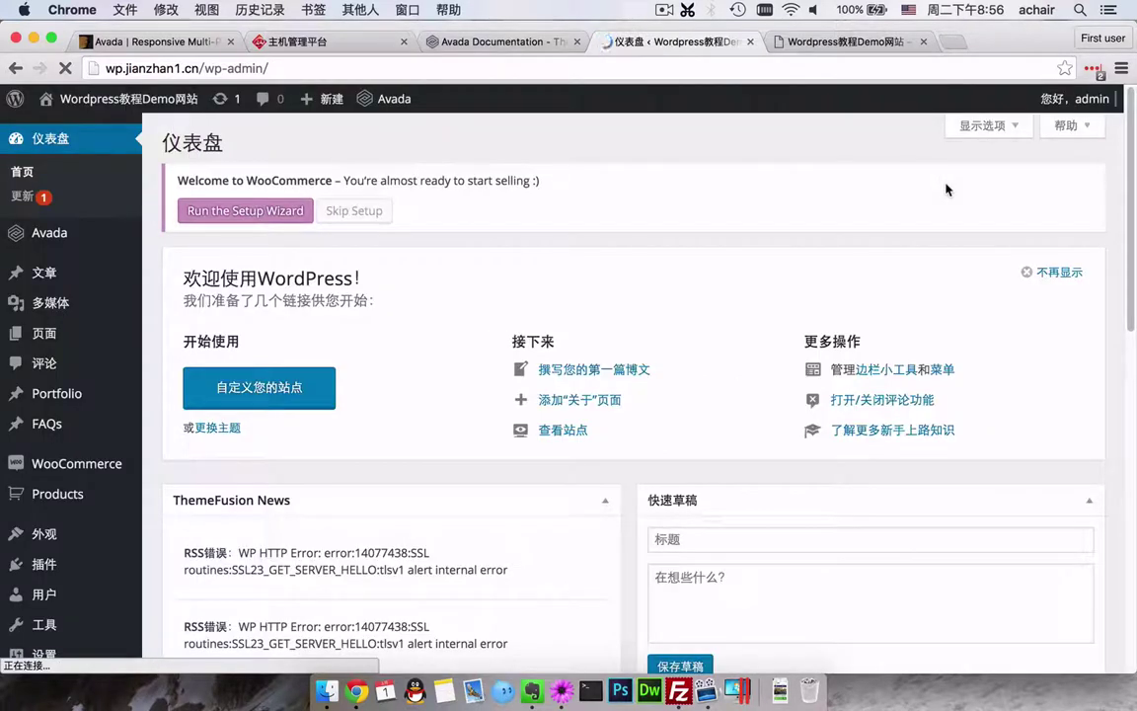
{"action": "left_click", "coordinate": [375, 218]}
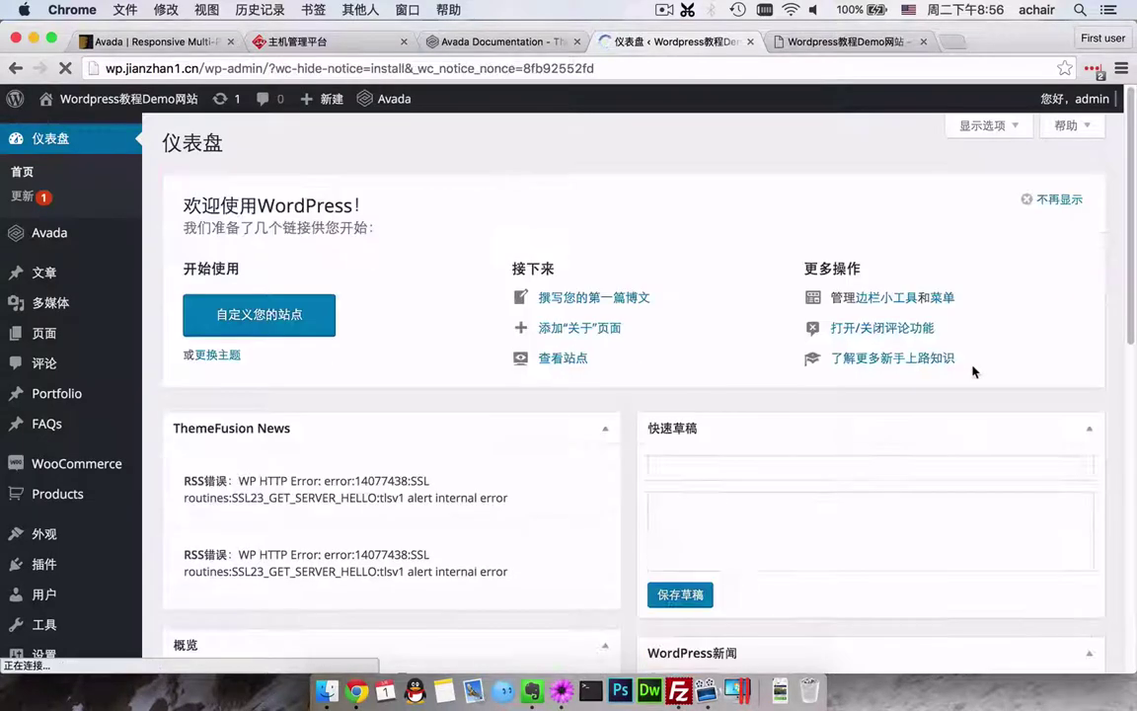
{"action": "left_click", "coordinate": [1039, 200]}
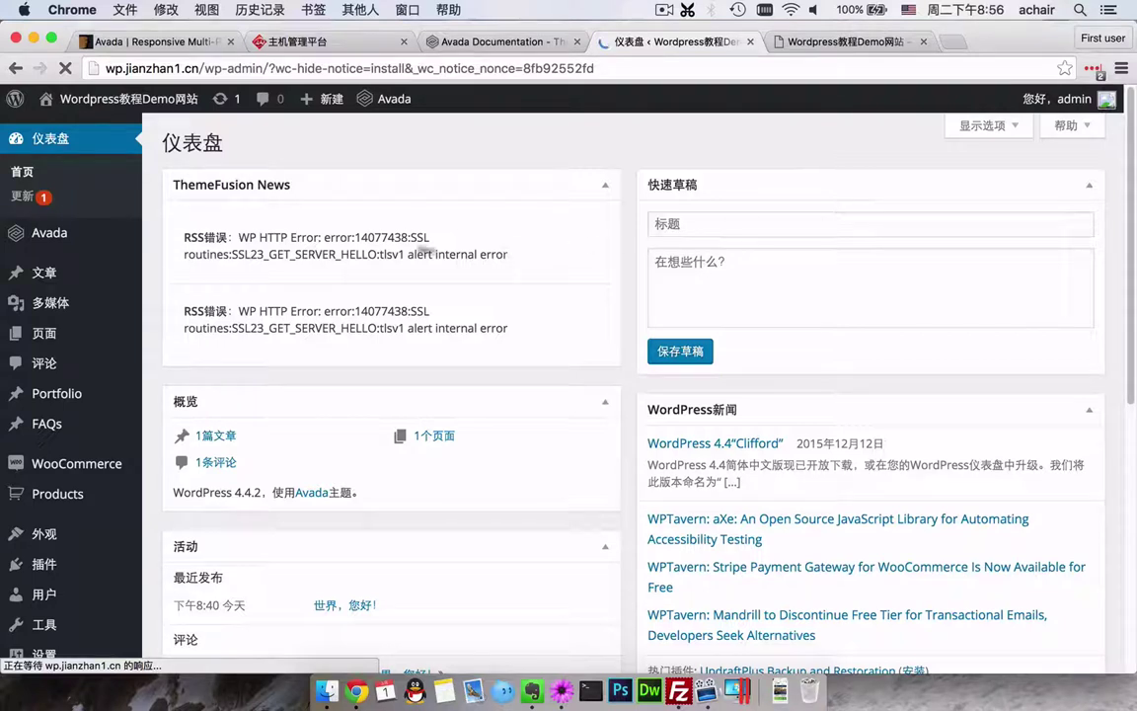
- Update the available translations from the WordPress updates page, and return to that page
{"action": "left_click_drag", "start_coordinate": [228, 237], "coordinate": [536, 328]}
{"action": "left_click", "coordinate": [535, 328]}
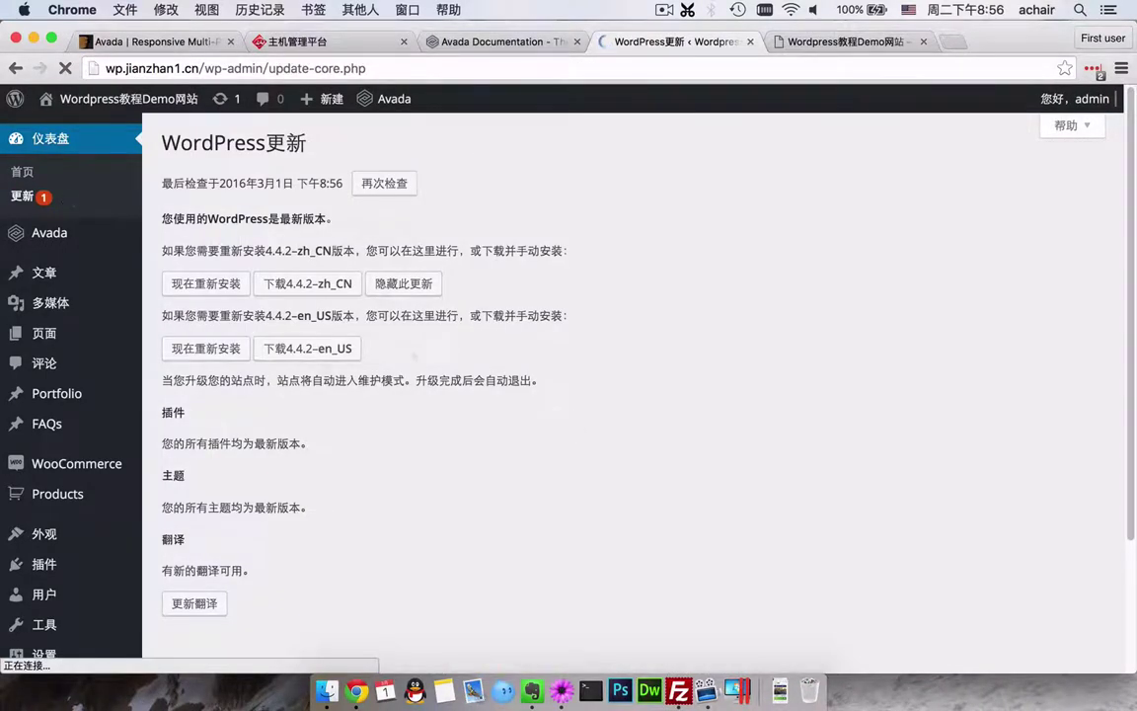
{"action": "scroll", "coordinate": [203, 542], "scroll_direction": "down", "scroll_amount": 3}
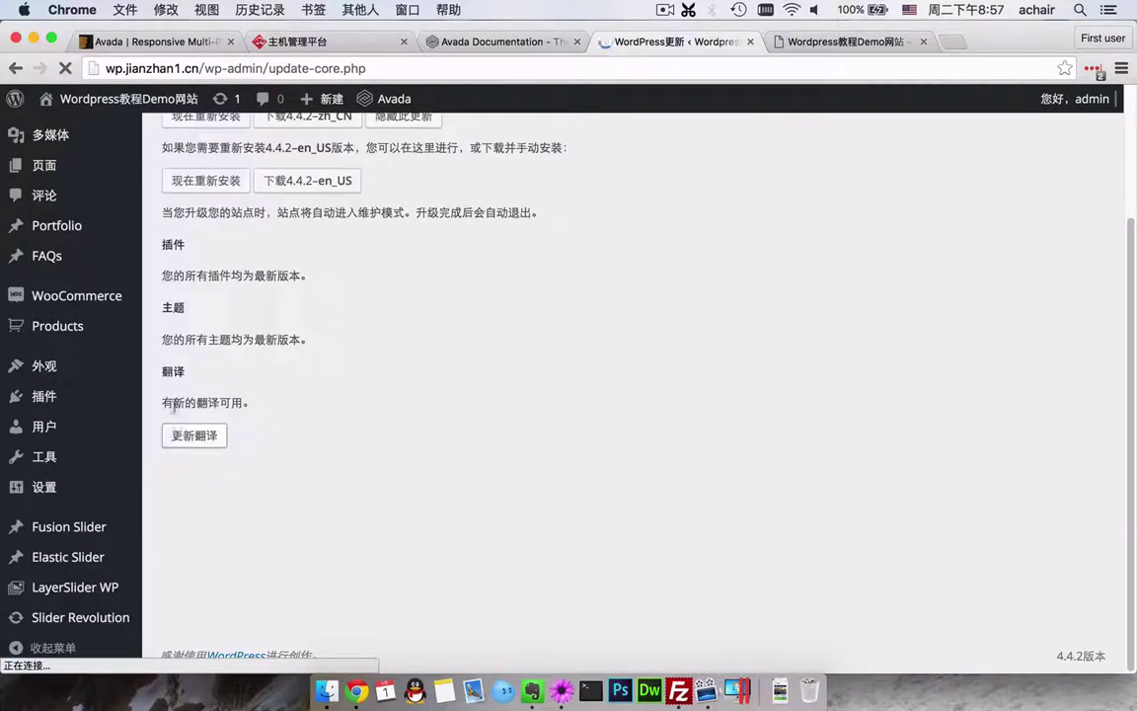
{"action": "left_click_drag", "start_coordinate": [174, 404], "coordinate": [219, 404]}
{"action": "left_click", "coordinate": [193, 451]}
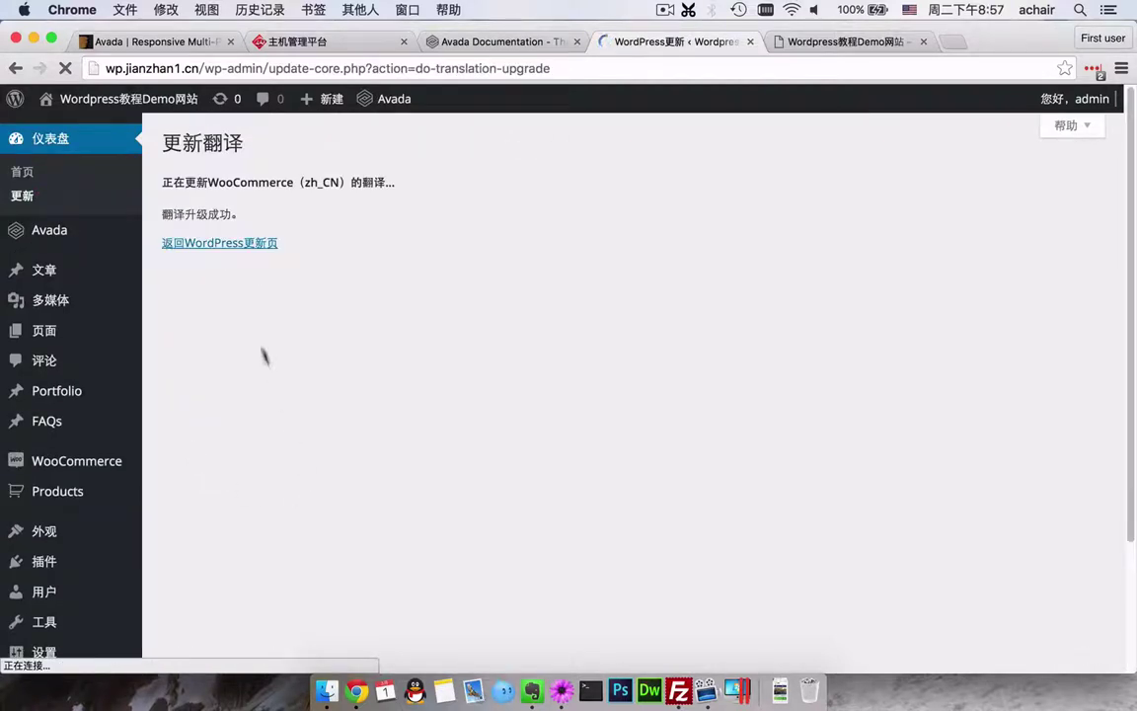
{"action": "left_click", "coordinate": [227, 245]}
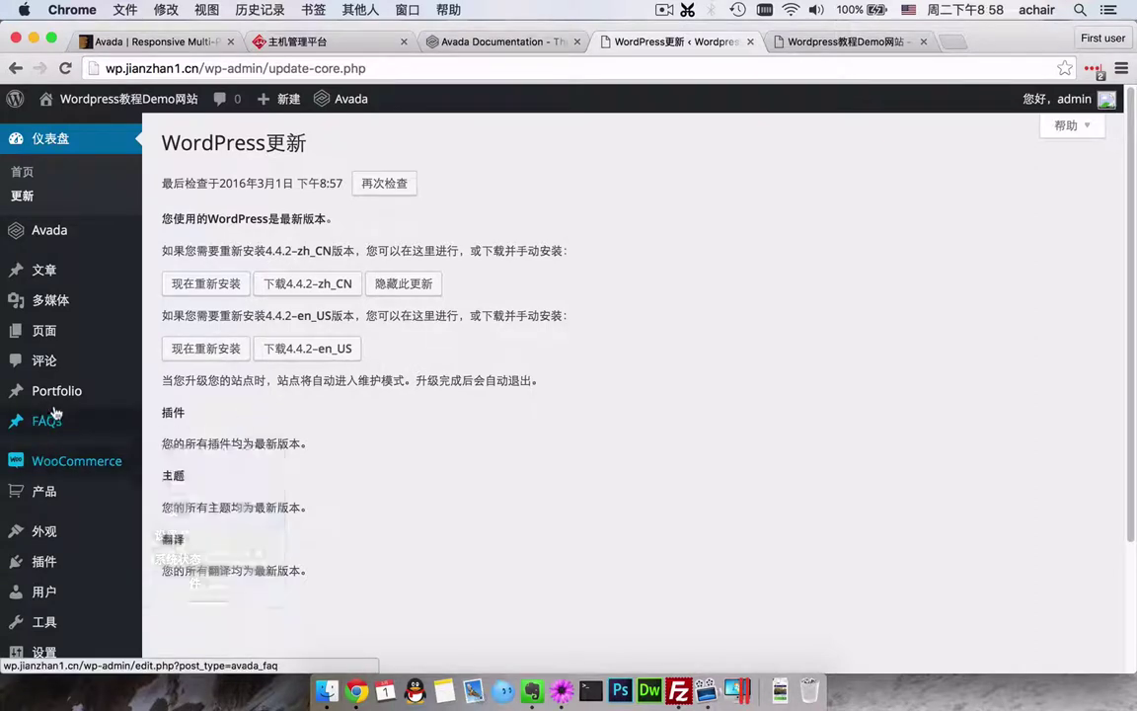
- Open the list of installed plugins and review which ones are enabled
{"action": "mouse_move", "coordinate": [61, 490]}
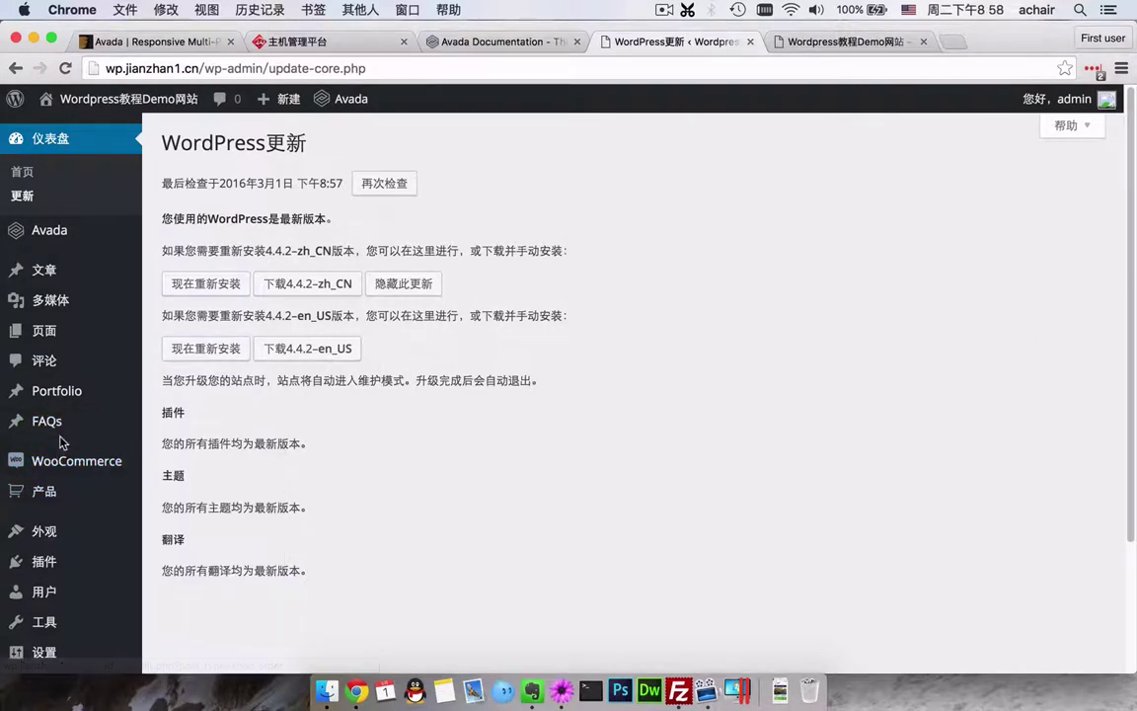
{"action": "mouse_move", "coordinate": [61, 568]}
{"action": "left_click", "coordinate": [183, 564]}
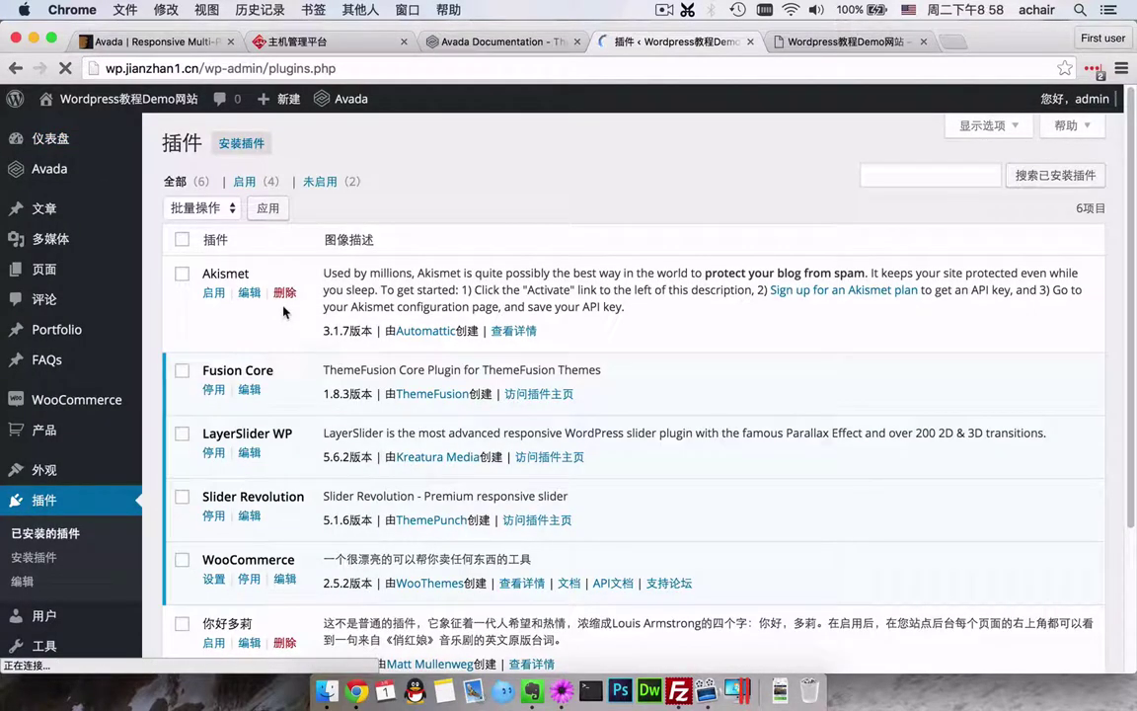
{"action": "scroll", "coordinate": [228, 449], "scroll_direction": "down", "scroll_amount": 1}
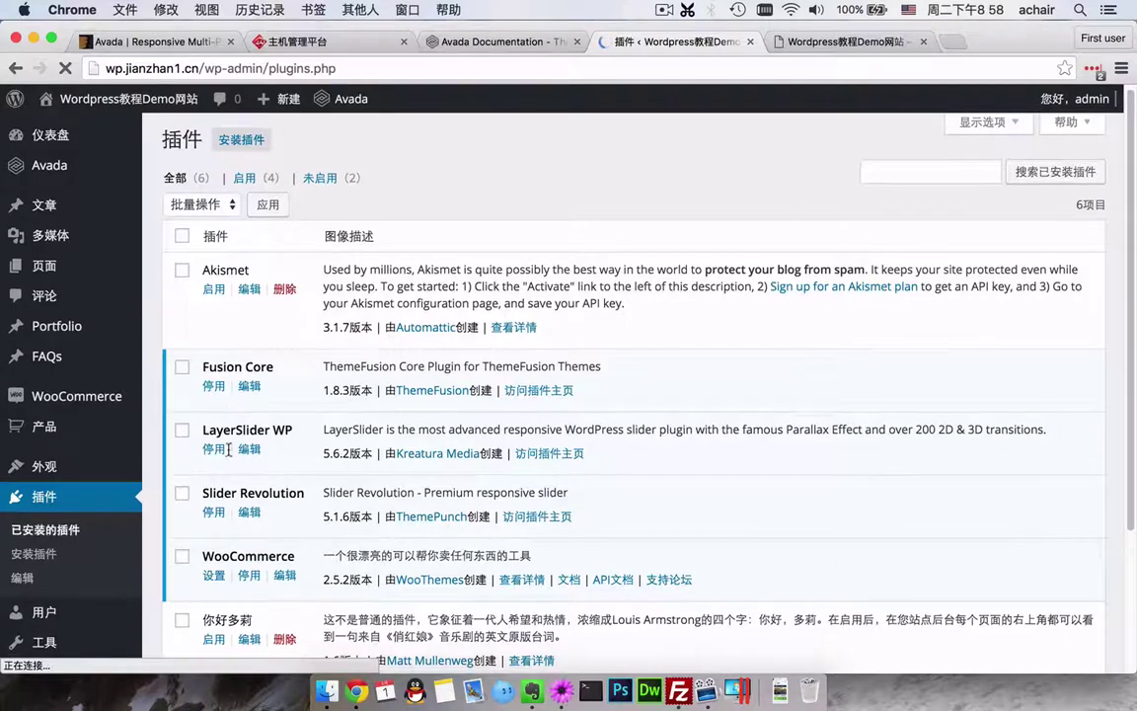
{"action": "scroll", "coordinate": [228, 449], "scroll_direction": "down", "scroll_amount": 5}
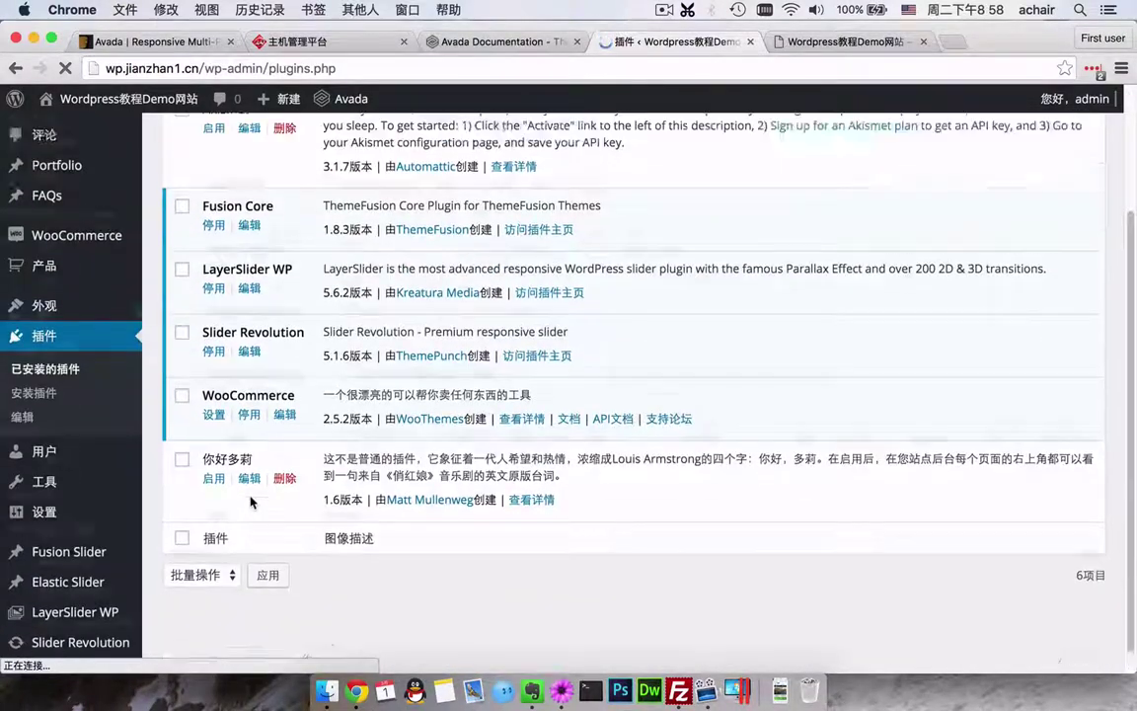
{"action": "scroll", "coordinate": [250, 503], "scroll_direction": "up", "scroll_amount": 5}
- Install the Avada Classic demo from the Install Demos page, reviewing its requirements and accepting the import warning
{"action": "mouse_move", "coordinate": [87, 462]}
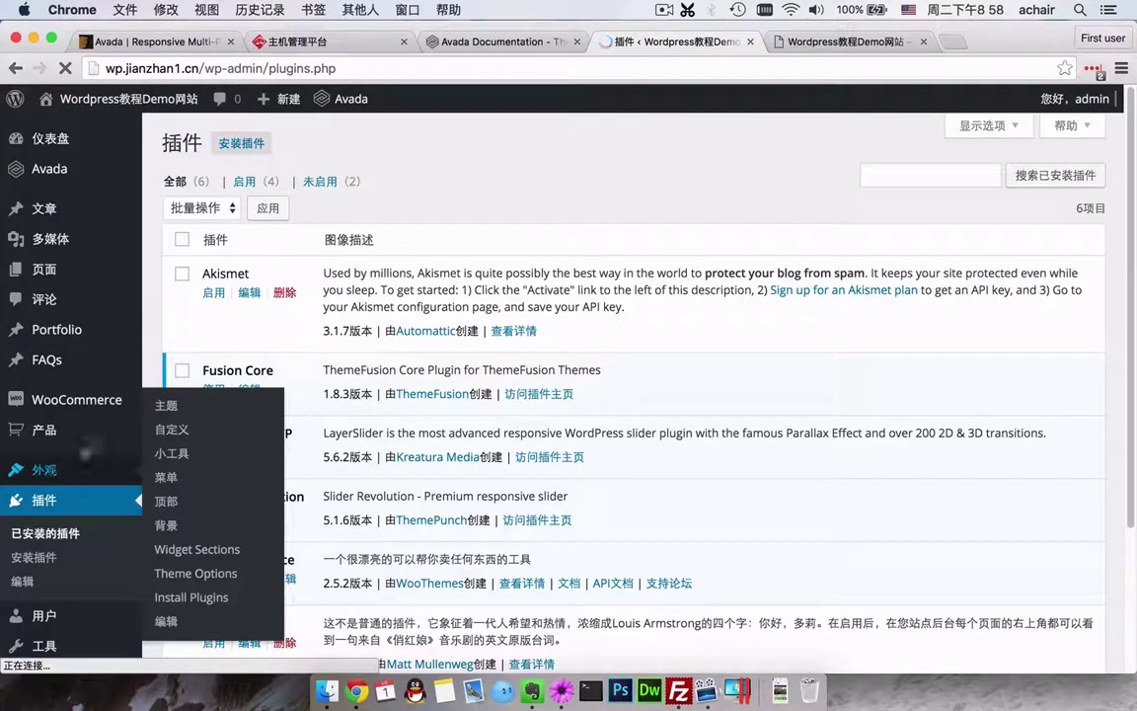
{"action": "mouse_move", "coordinate": [343, 104]}
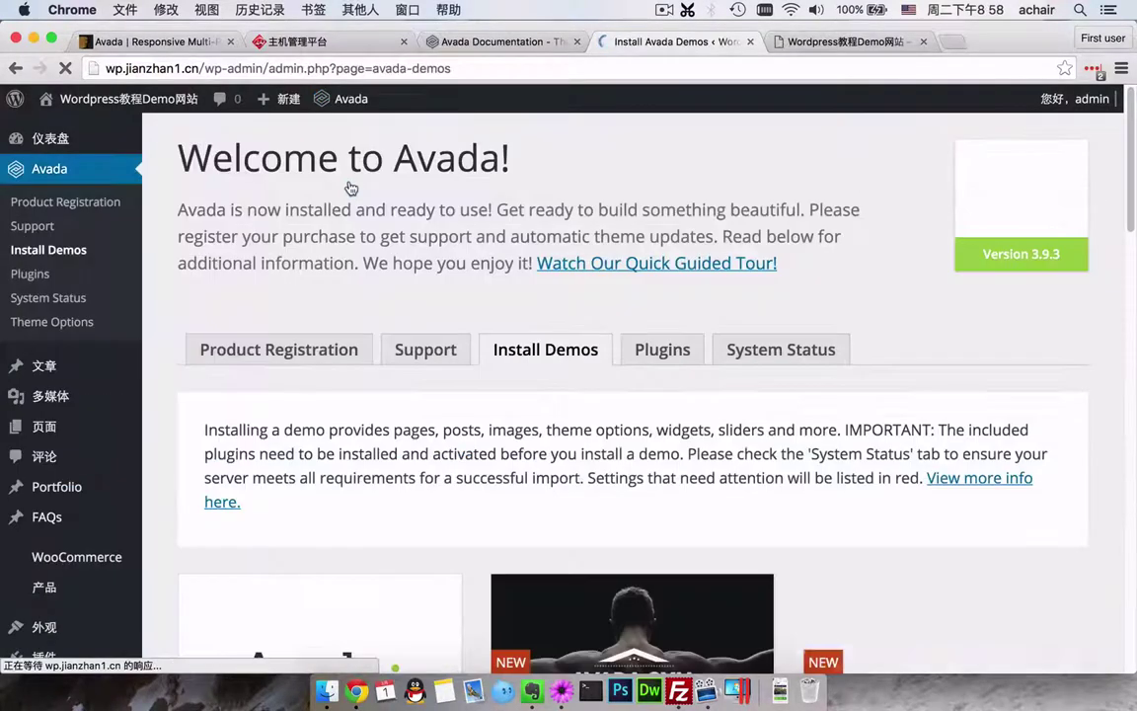
{"action": "scroll", "coordinate": [528, 355], "scroll_direction": "down", "scroll_amount": 5}
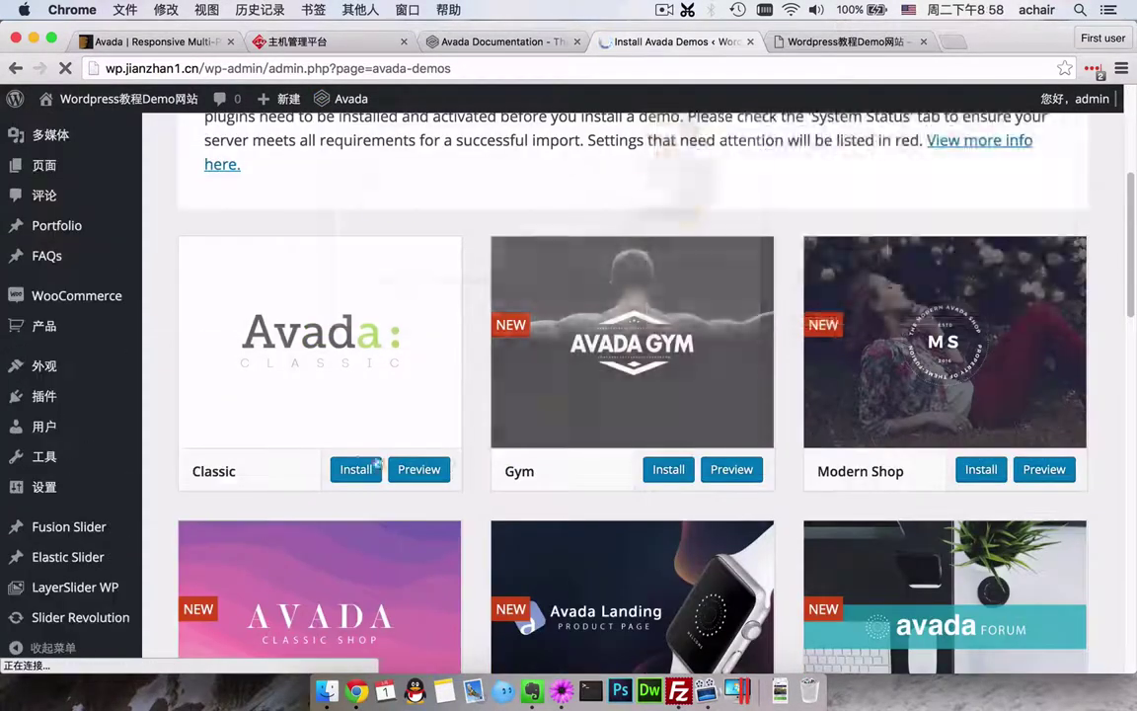
{"action": "left_click", "coordinate": [356, 469]}
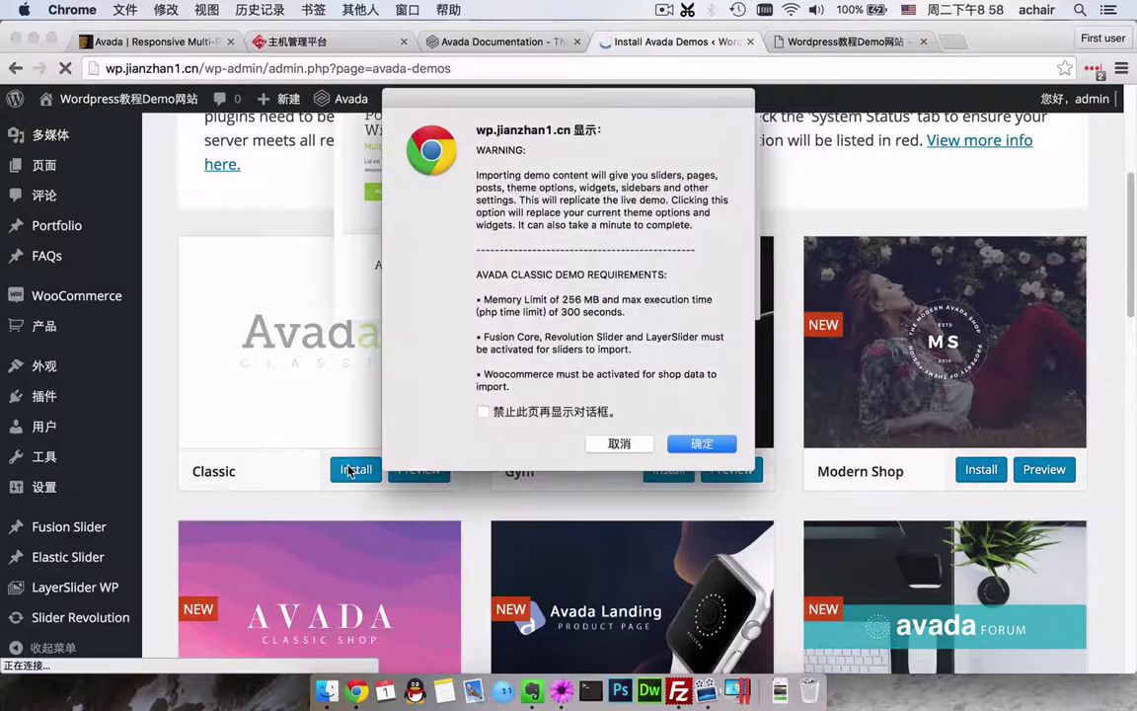
{"action": "left_click_drag", "start_coordinate": [528, 298], "coordinate": [617, 389]}
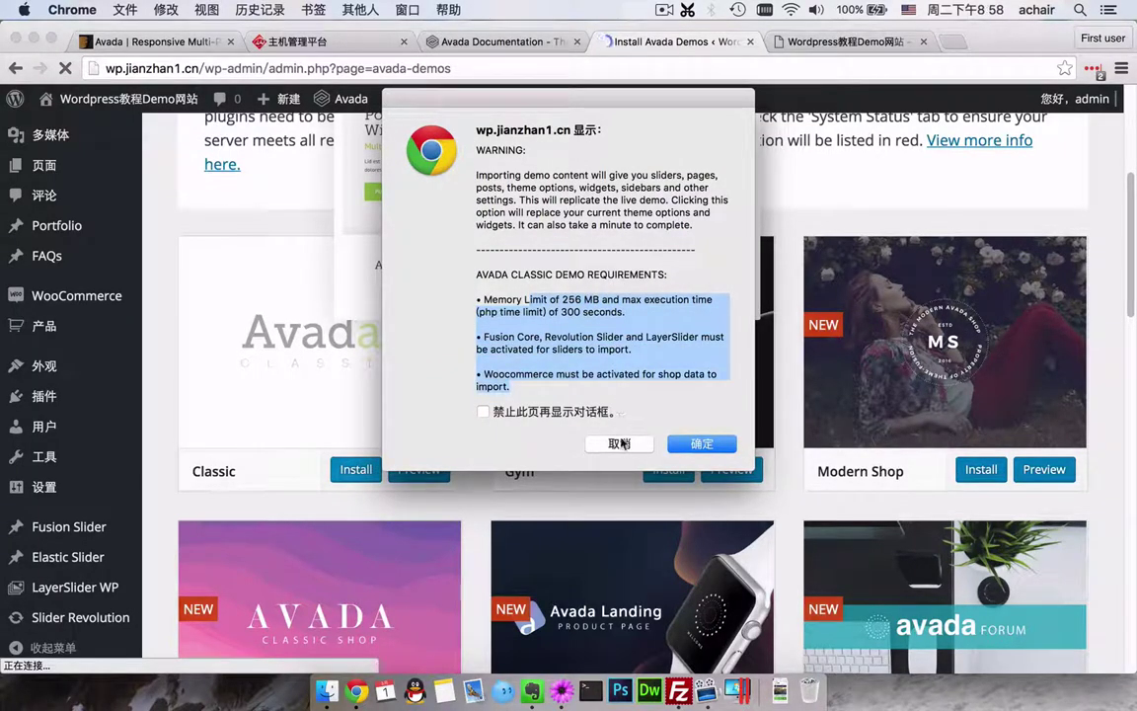
{"action": "left_click", "coordinate": [707, 450]}
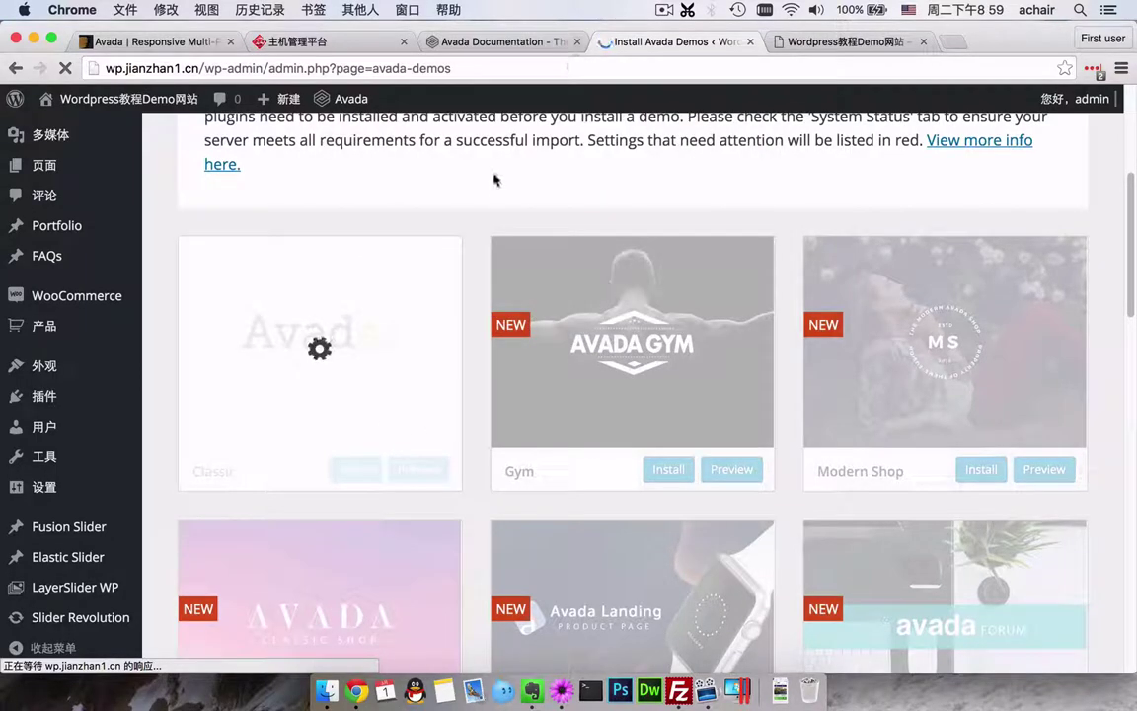
{"action": "scroll", "coordinate": [497, 258], "scroll_direction": "up", "scroll_amount": 5}
{"action": "scroll", "coordinate": [545, 363], "scroll_direction": "down", "scroll_amount": 4}
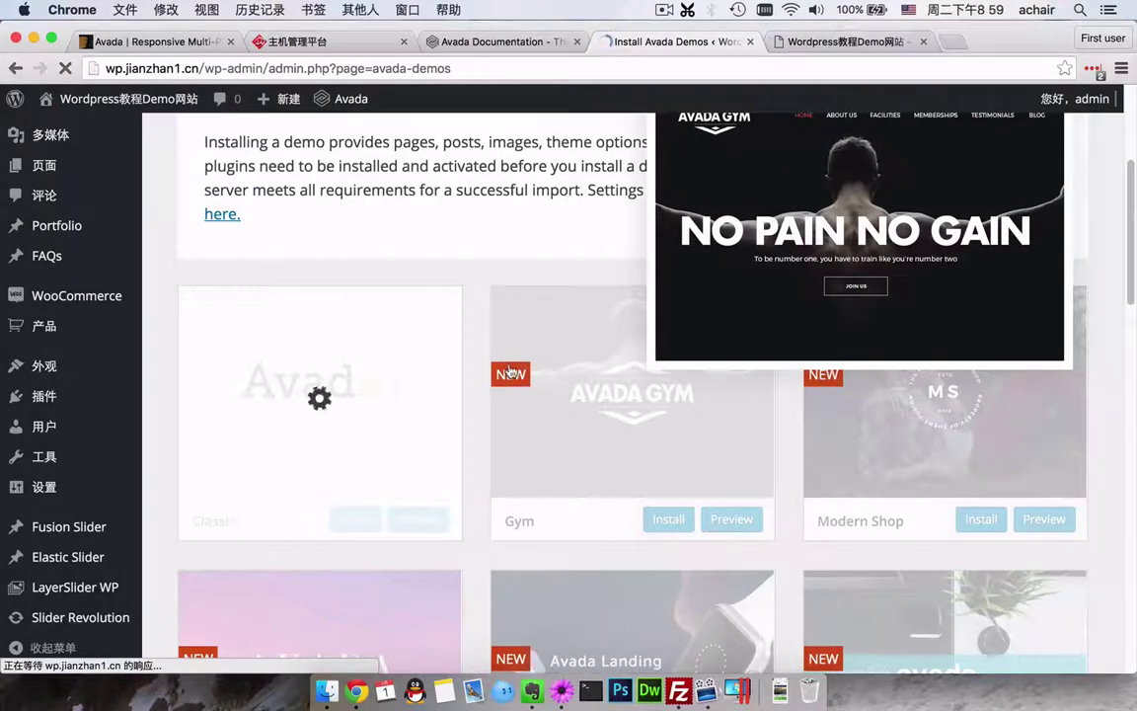
{"action": "mouse_move", "coordinate": [483, 317]}
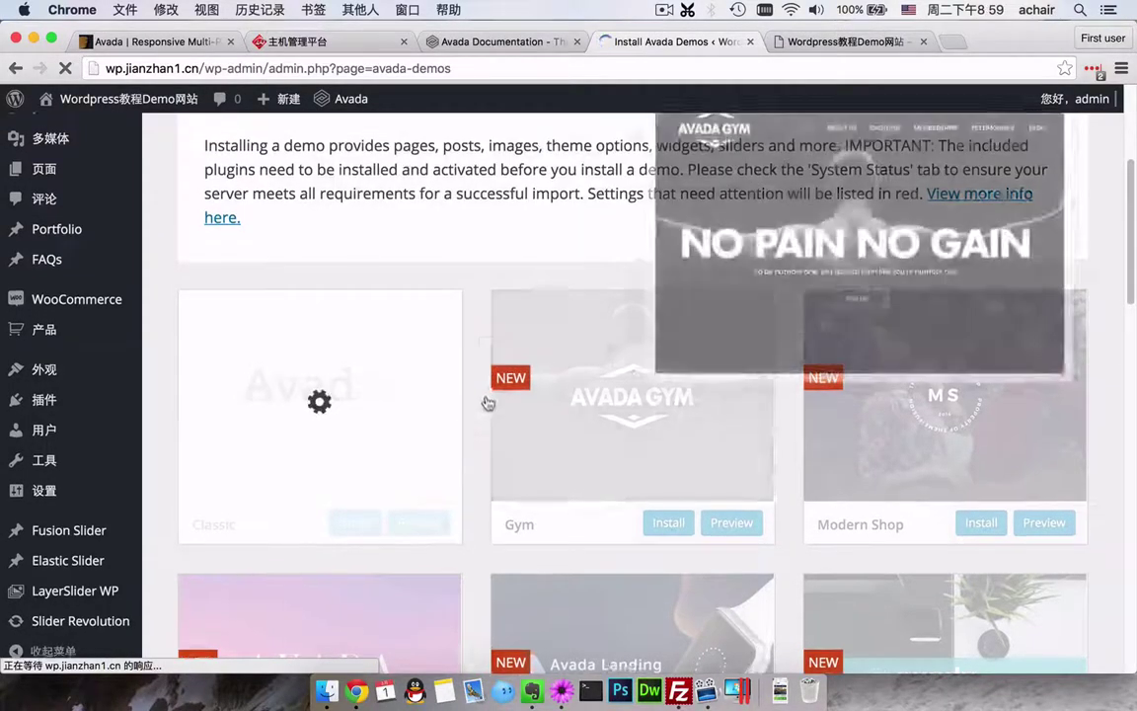
{"action": "scroll", "coordinate": [493, 393], "scroll_direction": "up", "scroll_amount": 5}
{"action": "scroll", "coordinate": [507, 393], "scroll_direction": "down", "scroll_amount": 5}
{"action": "mouse_move", "coordinate": [511, 394]}
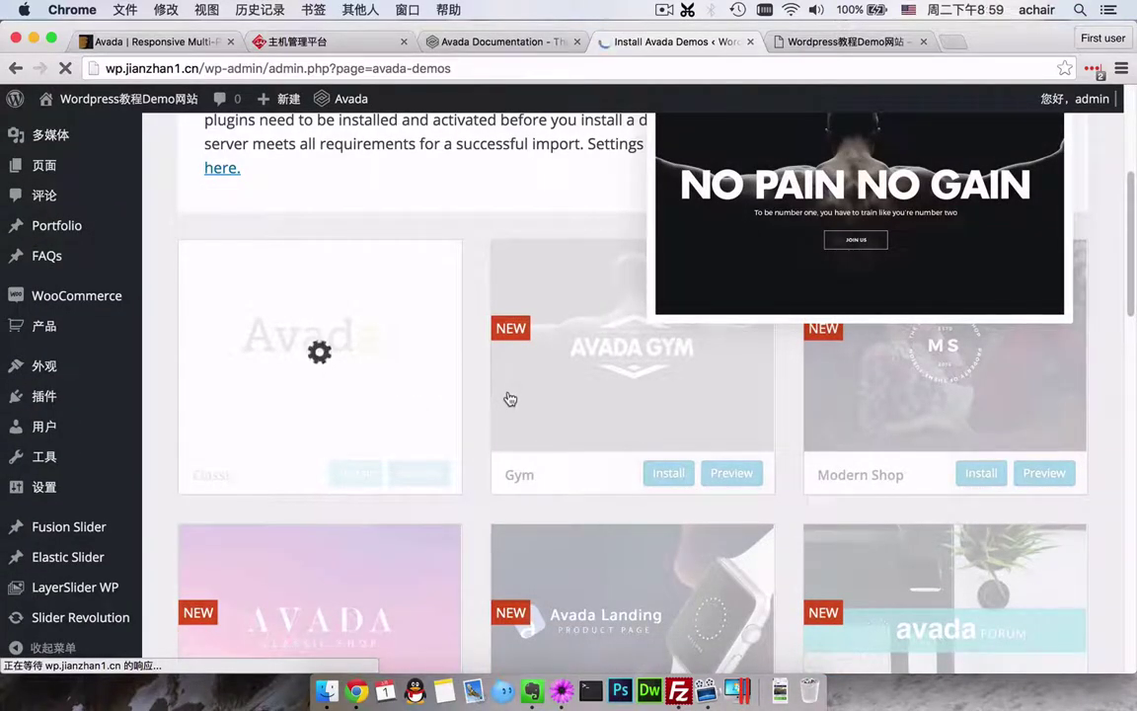
{"action": "scroll", "coordinate": [507, 399], "scroll_direction": "up", "scroll_amount": 5}
{"action": "scroll", "coordinate": [502, 373], "scroll_direction": "down", "scroll_amount": 4}
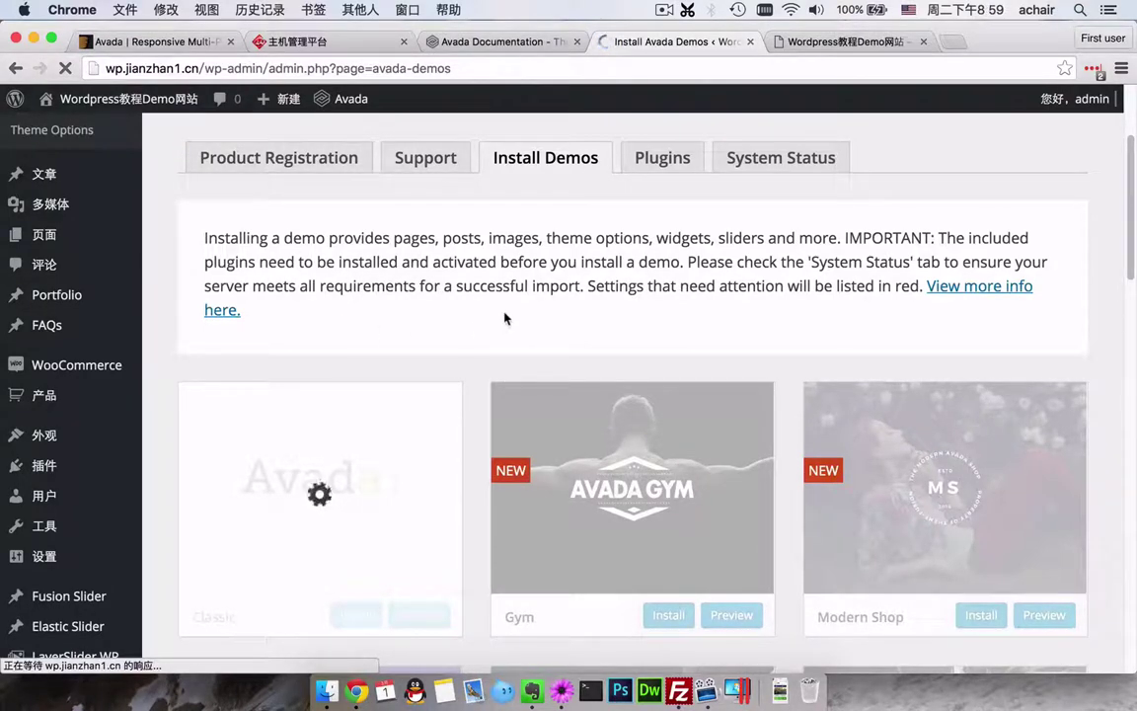
{"action": "scroll", "coordinate": [503, 320], "scroll_direction": "up", "scroll_amount": 3}
{"action": "scroll", "coordinate": [513, 333], "scroll_direction": "down", "scroll_amount": 3}
{"action": "scroll", "coordinate": [512, 333], "scroll_direction": "down", "scroll_amount": 3}
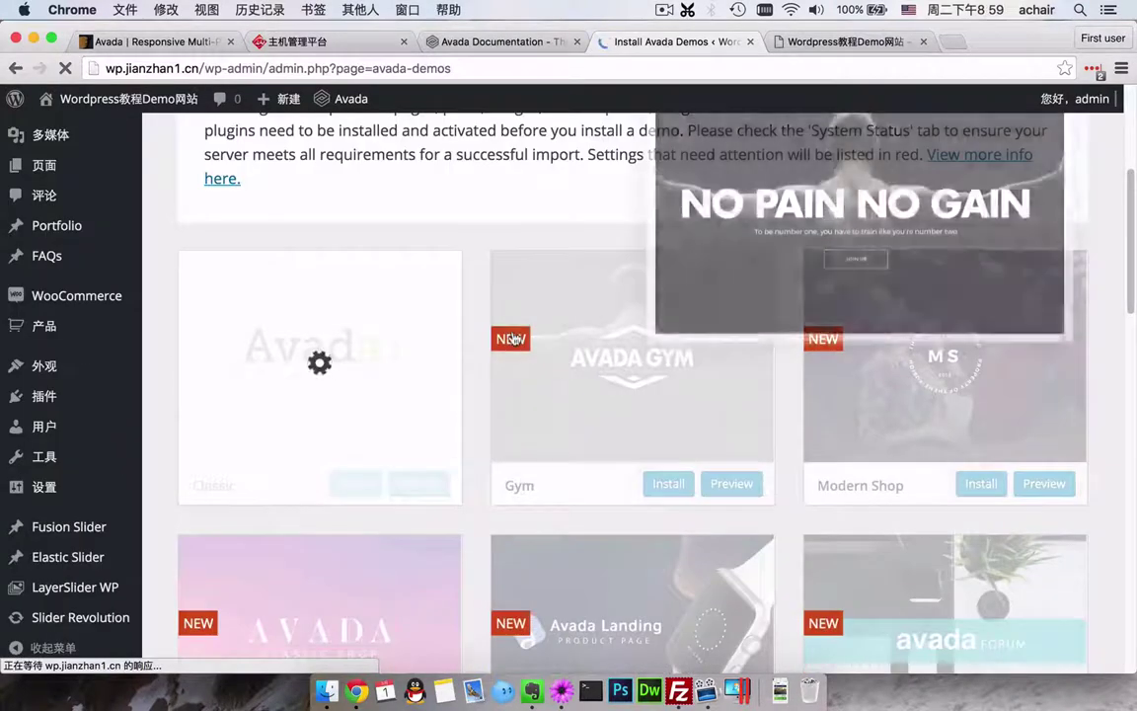
{"action": "scroll", "coordinate": [499, 363], "scroll_direction": "up", "scroll_amount": 4}
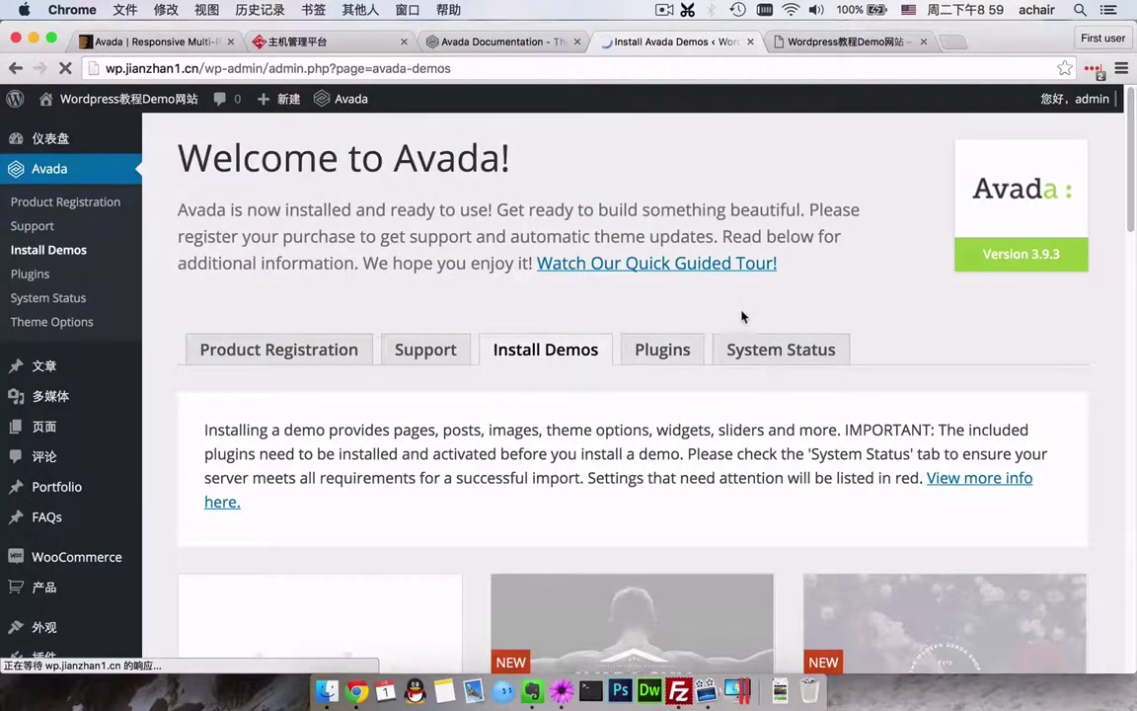
{"action": "scroll", "coordinate": [715, 380], "scroll_direction": "down", "scroll_amount": 3}
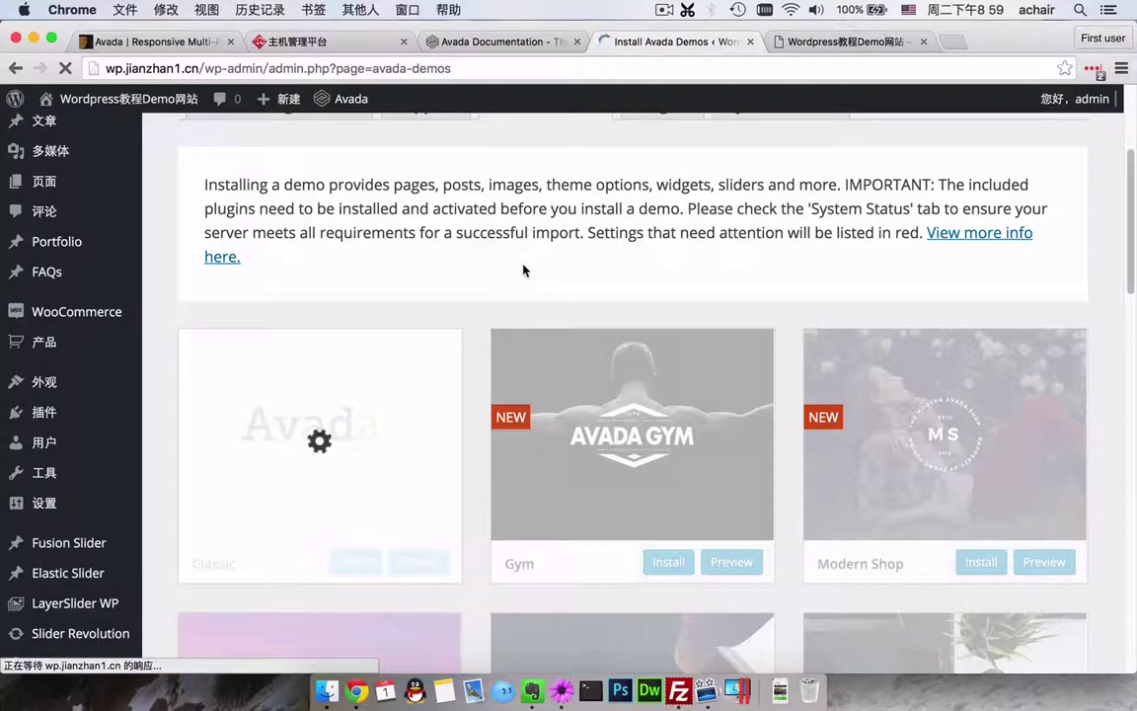
{"action": "scroll", "coordinate": [526, 276], "scroll_direction": "up", "scroll_amount": 3}
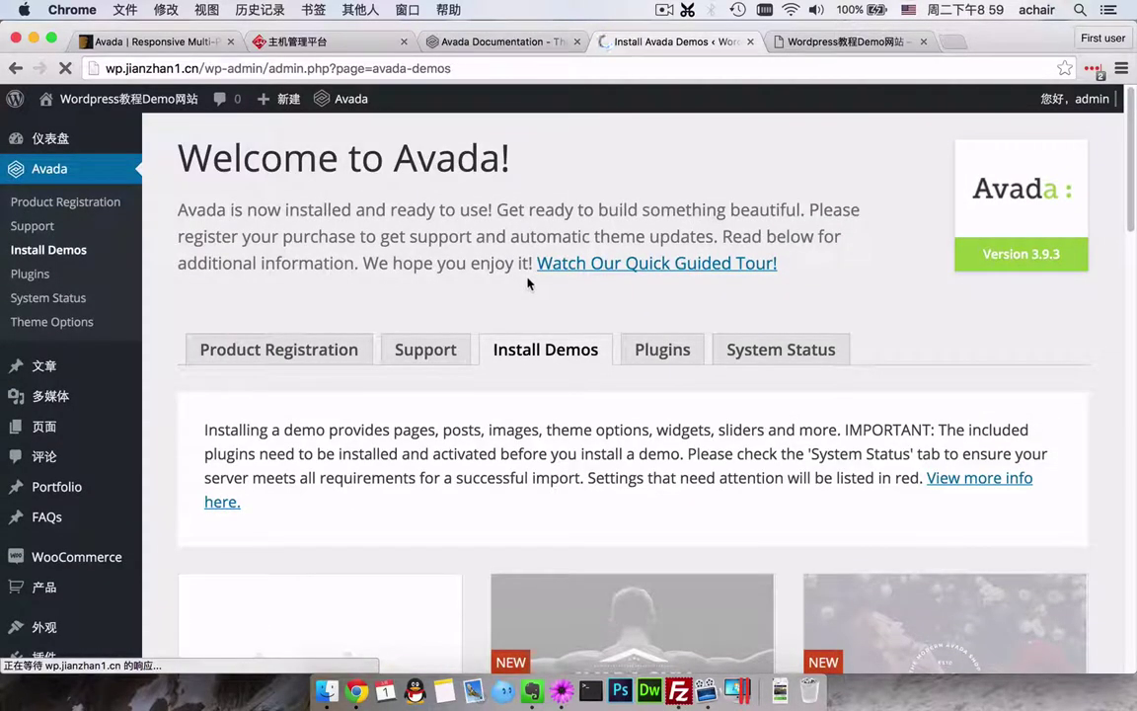
{"action": "scroll", "coordinate": [527, 284], "scroll_direction": "down", "scroll_amount": 2}
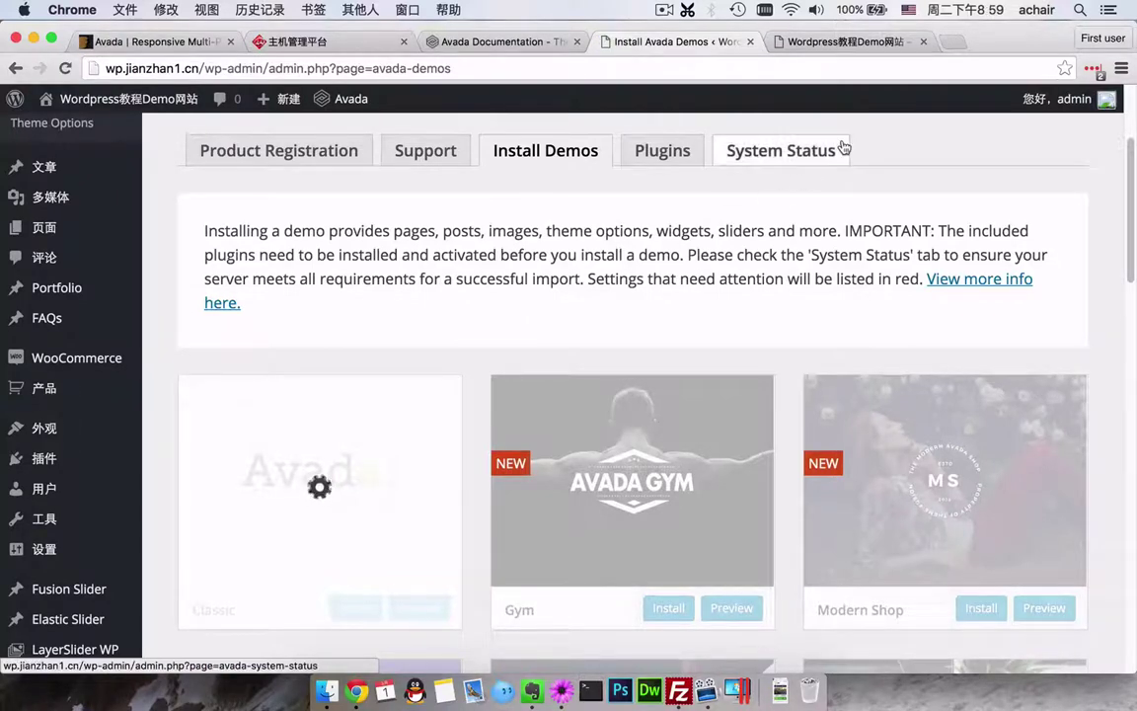
{"action": "scroll", "coordinate": [691, 283], "scroll_direction": "up", "scroll_amount": 2}
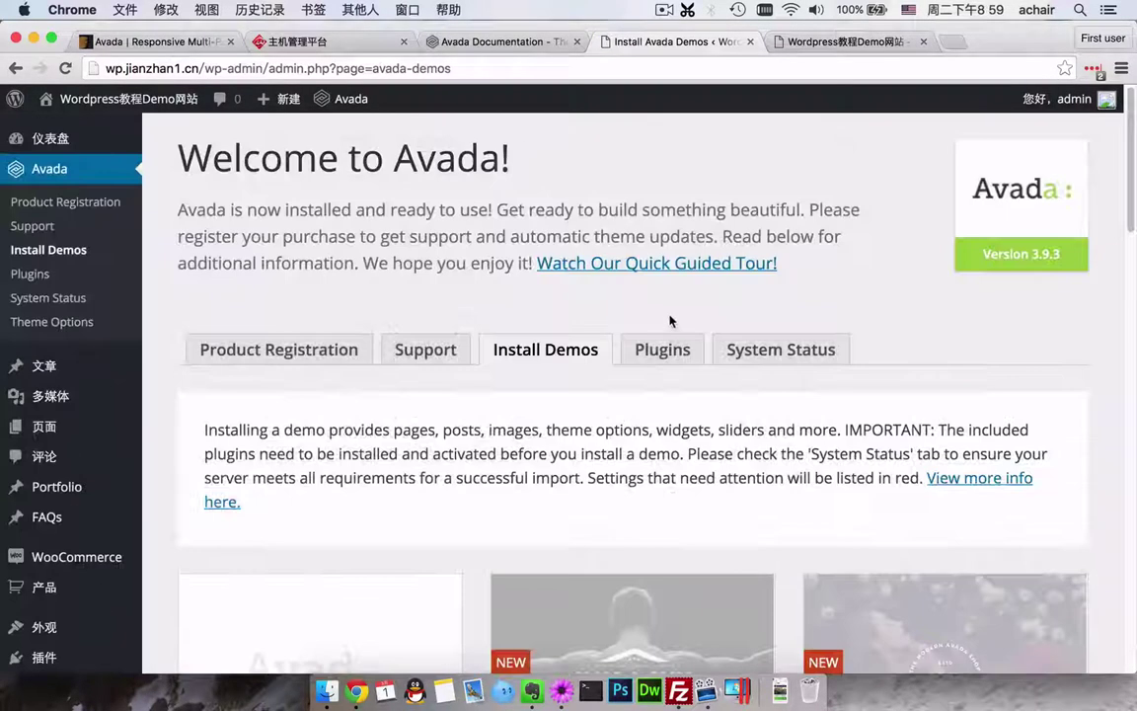
{"action": "scroll", "coordinate": [668, 321], "scroll_direction": "down", "scroll_amount": 3}
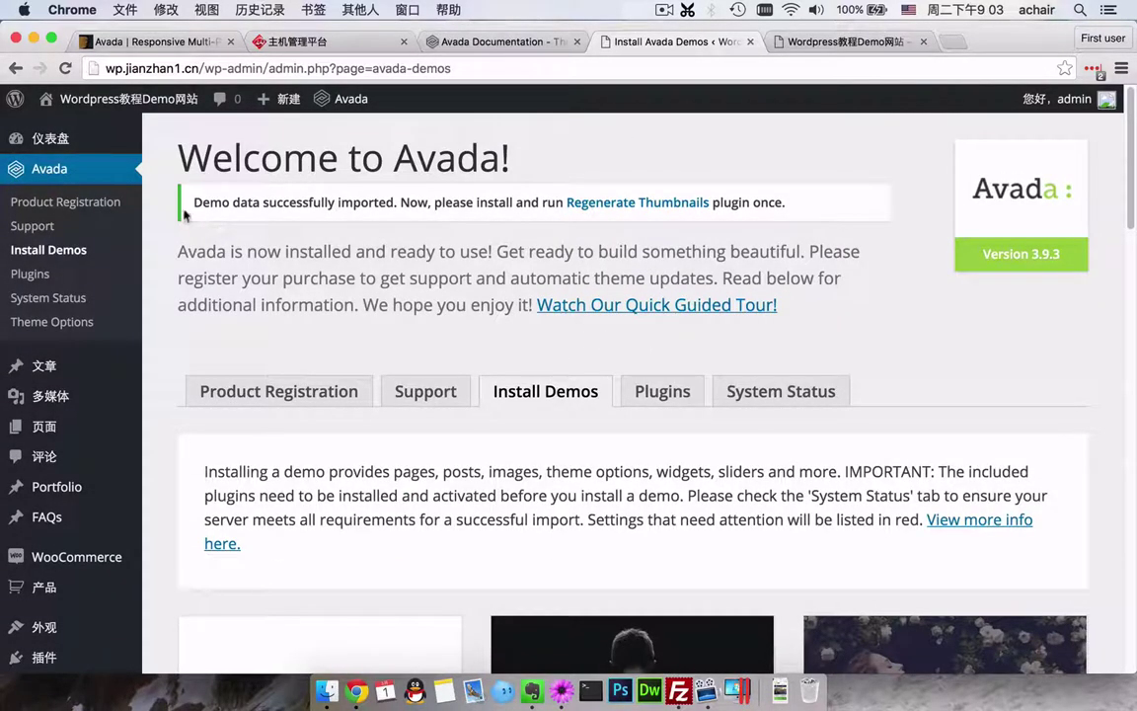
- Install the Regenerate Thumbnails plugin recommended by the demo import notice and activate it
{"action": "left_click_drag", "start_coordinate": [191, 201], "coordinate": [786, 210]}
{"action": "left_click", "coordinate": [783, 210]}
{"action": "left_click", "coordinate": [669, 207]}
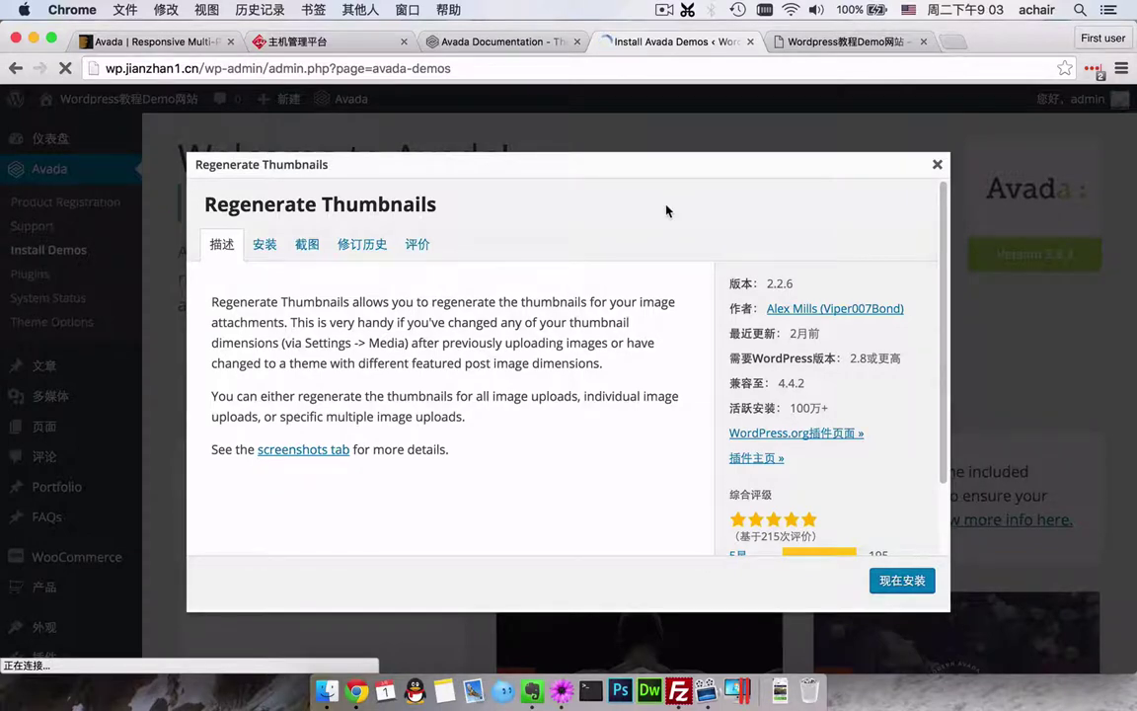
{"action": "left_click", "coordinate": [904, 589]}
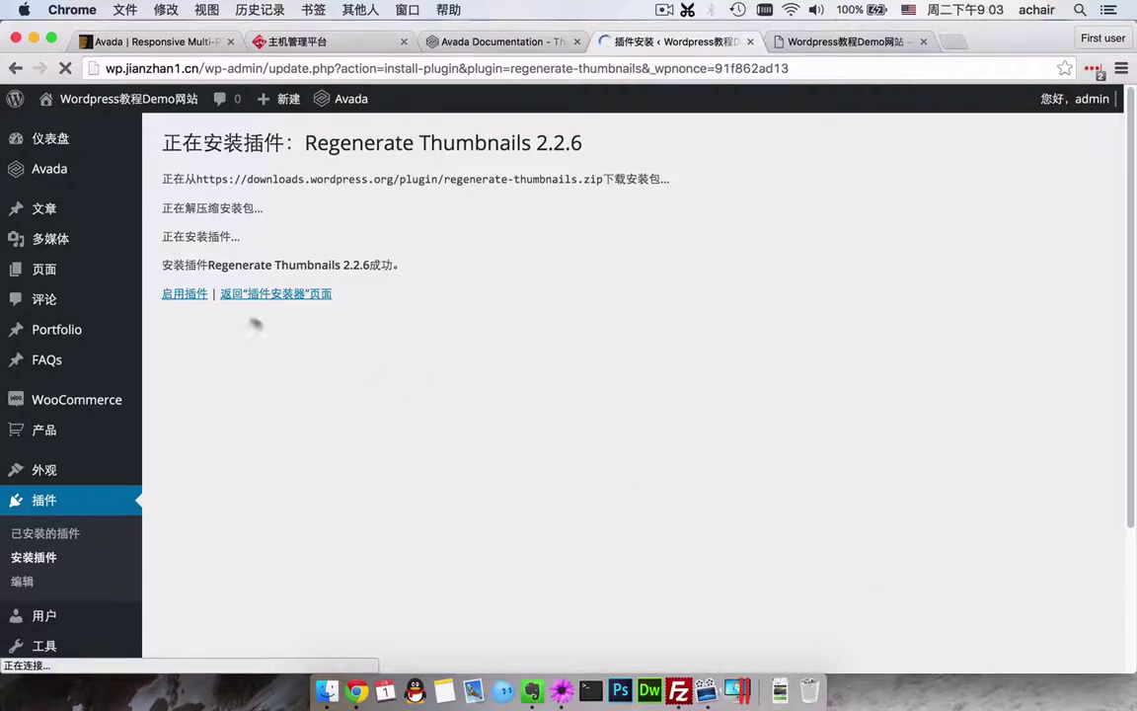
{"action": "left_click", "coordinate": [188, 294]}
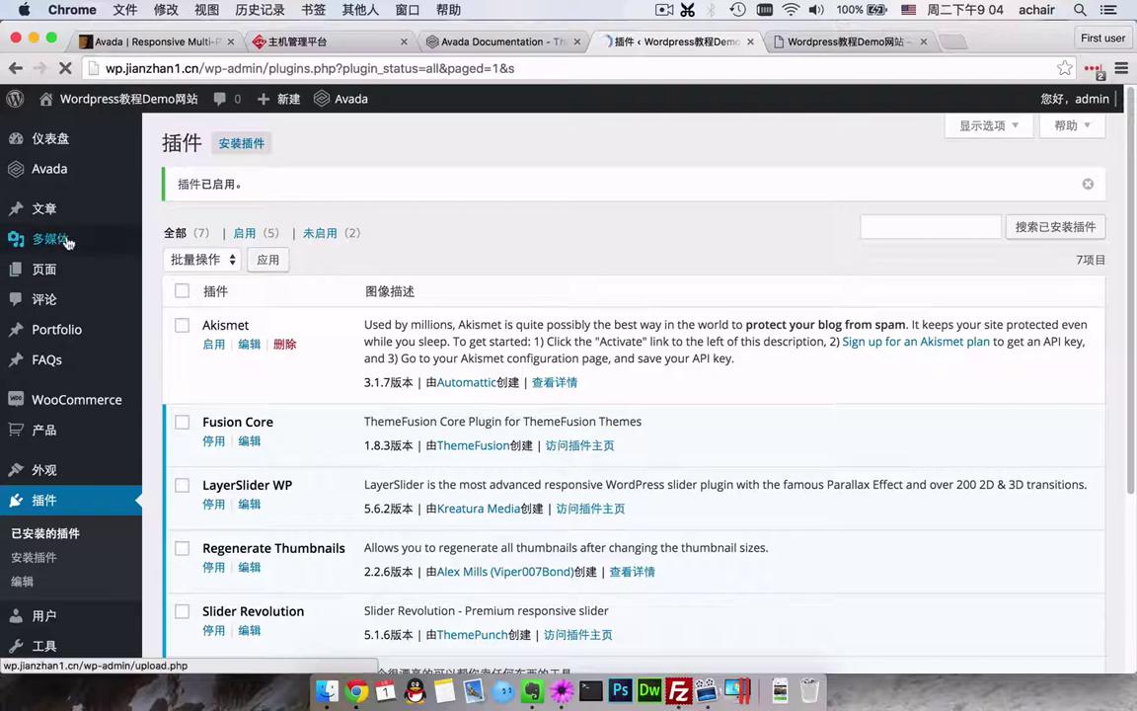
- Open the media library and look through the images imported with the demo
{"action": "mouse_move", "coordinate": [67, 237]}
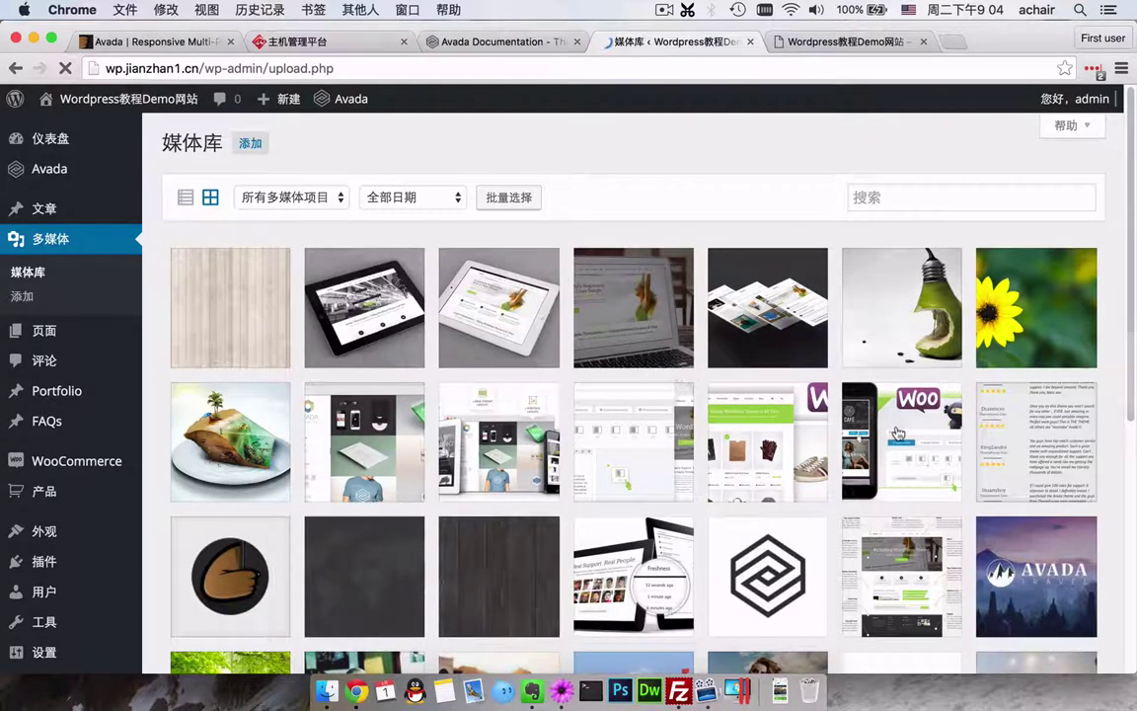
{"action": "scroll", "coordinate": [877, 435], "scroll_direction": "down", "scroll_amount": 10}
{"action": "scroll", "coordinate": [877, 435], "scroll_direction": "down", "scroll_amount": 15}
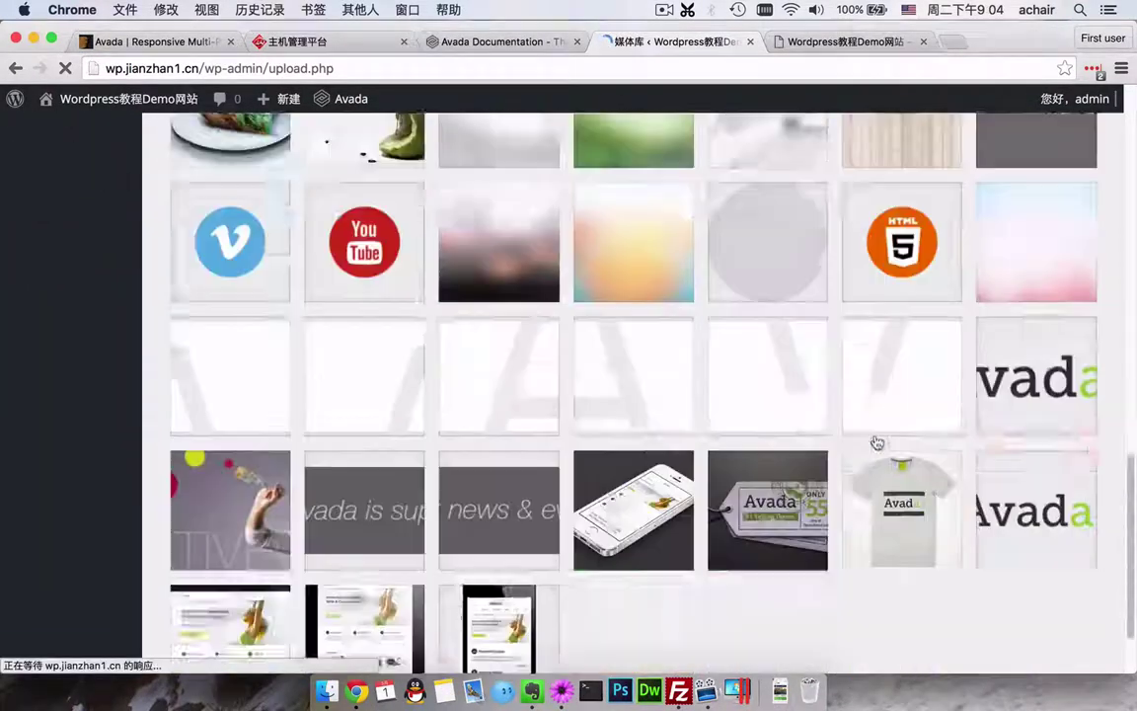
{"action": "scroll", "coordinate": [877, 441], "scroll_direction": "down", "scroll_amount": 5}
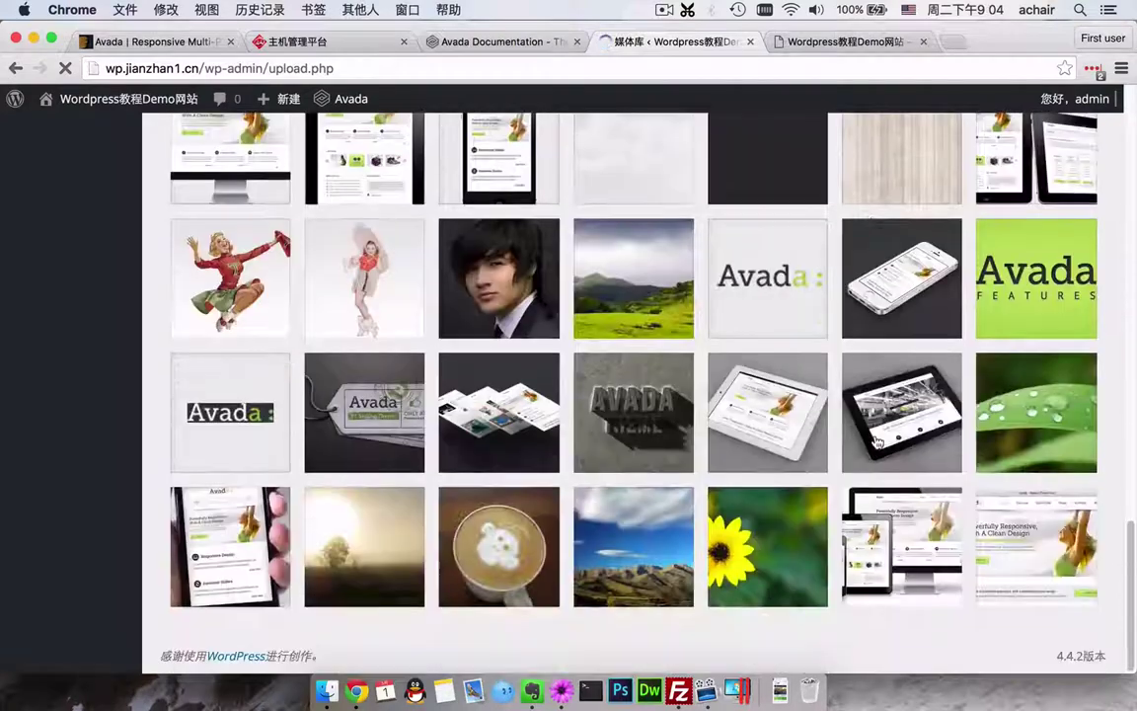
{"action": "scroll", "coordinate": [877, 442], "scroll_direction": "up", "scroll_amount": 10}
{"action": "scroll", "coordinate": [877, 441], "scroll_direction": "up", "scroll_amount": 15}
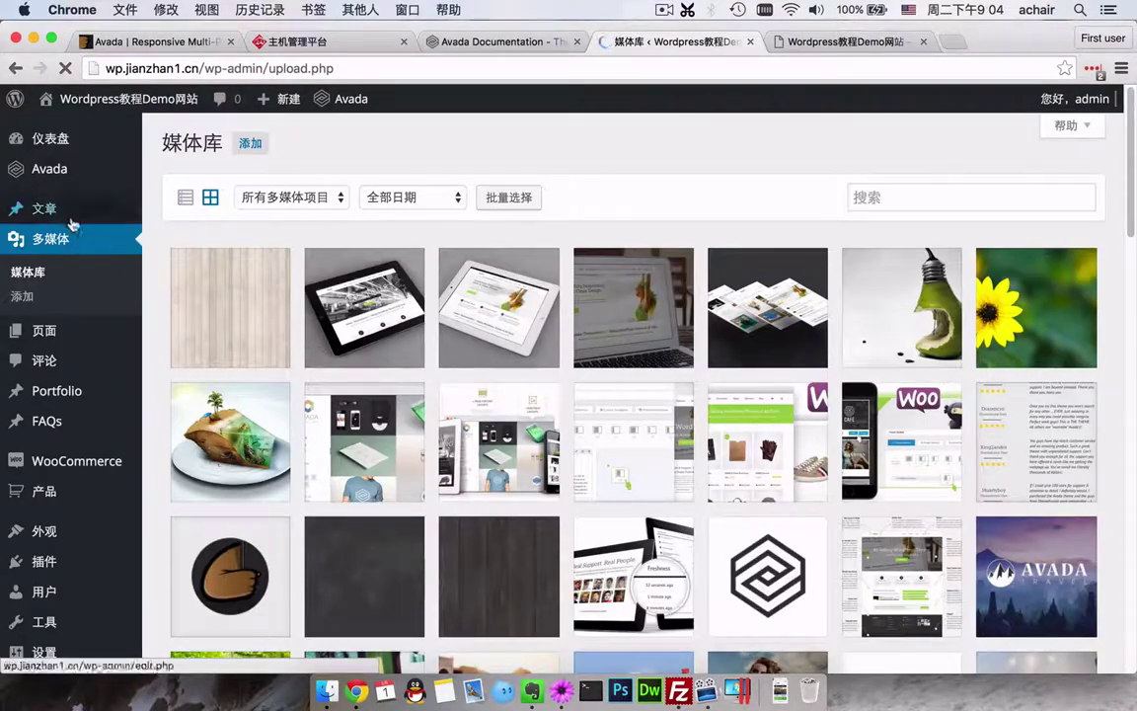
- Open the list of all posts and review the imported demo posts
{"action": "mouse_move", "coordinate": [67, 215]}
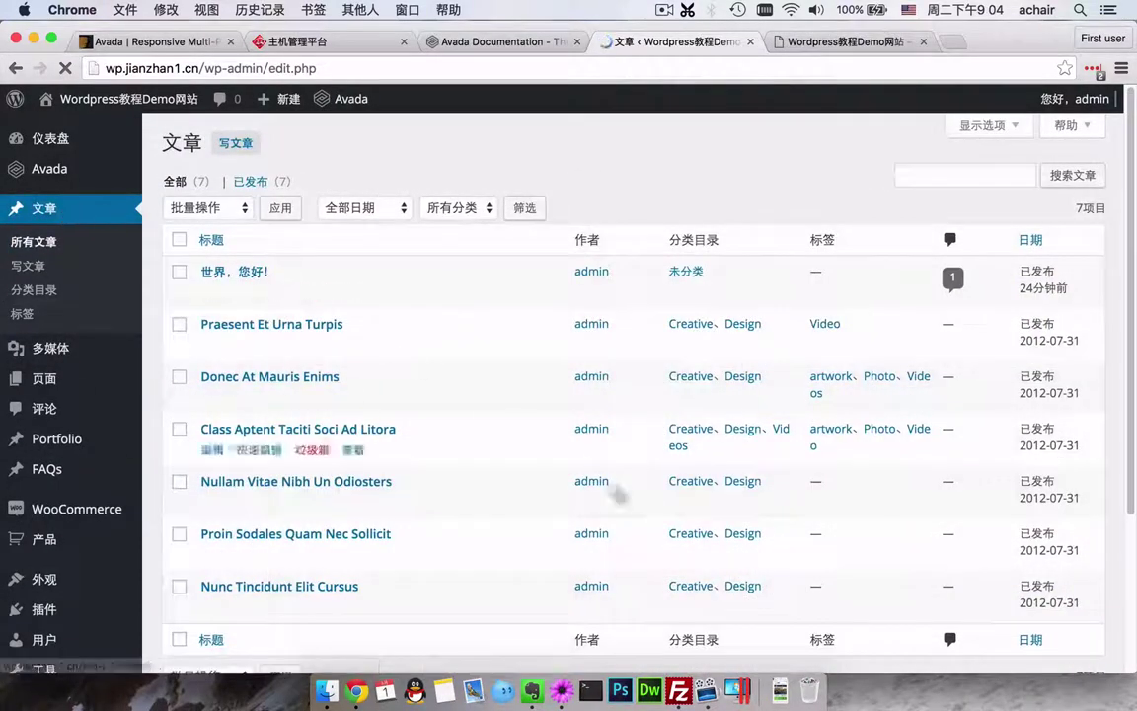
{"action": "scroll", "coordinate": [641, 514], "scroll_direction": "down", "scroll_amount": 5}
{"action": "scroll", "coordinate": [642, 514], "scroll_direction": "up", "scroll_amount": 5}
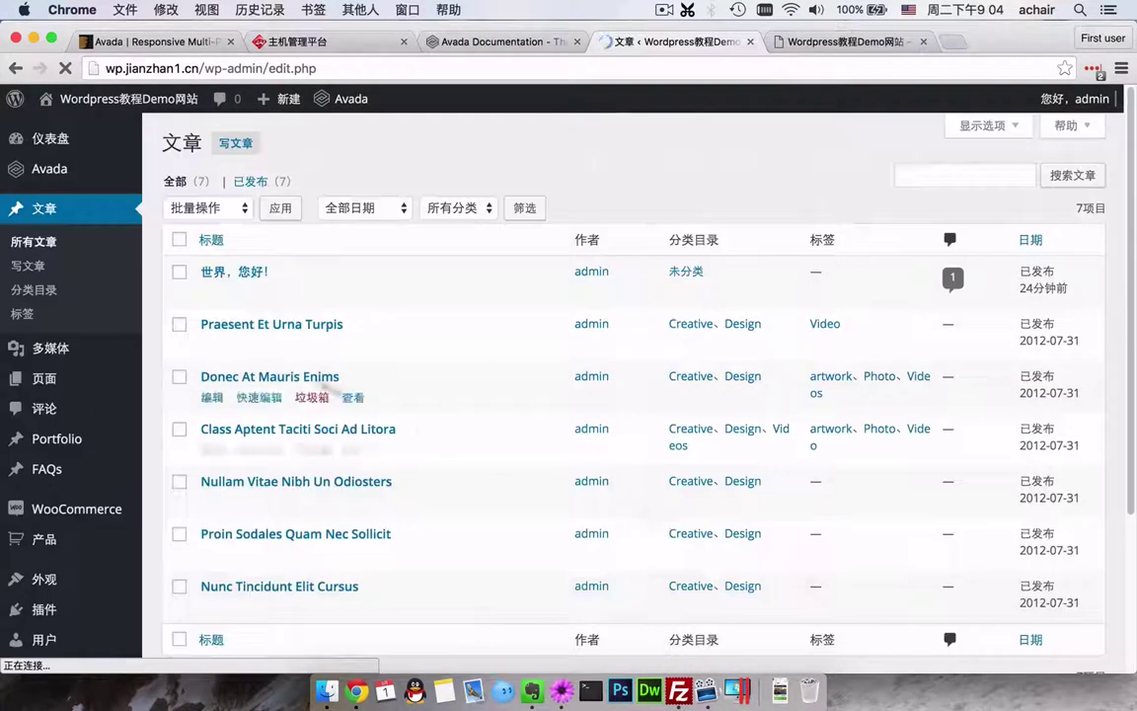
- Open the list of all pages and review the imported pages on its first, second and last result pages
{"action": "left_click", "coordinate": [69, 385]}
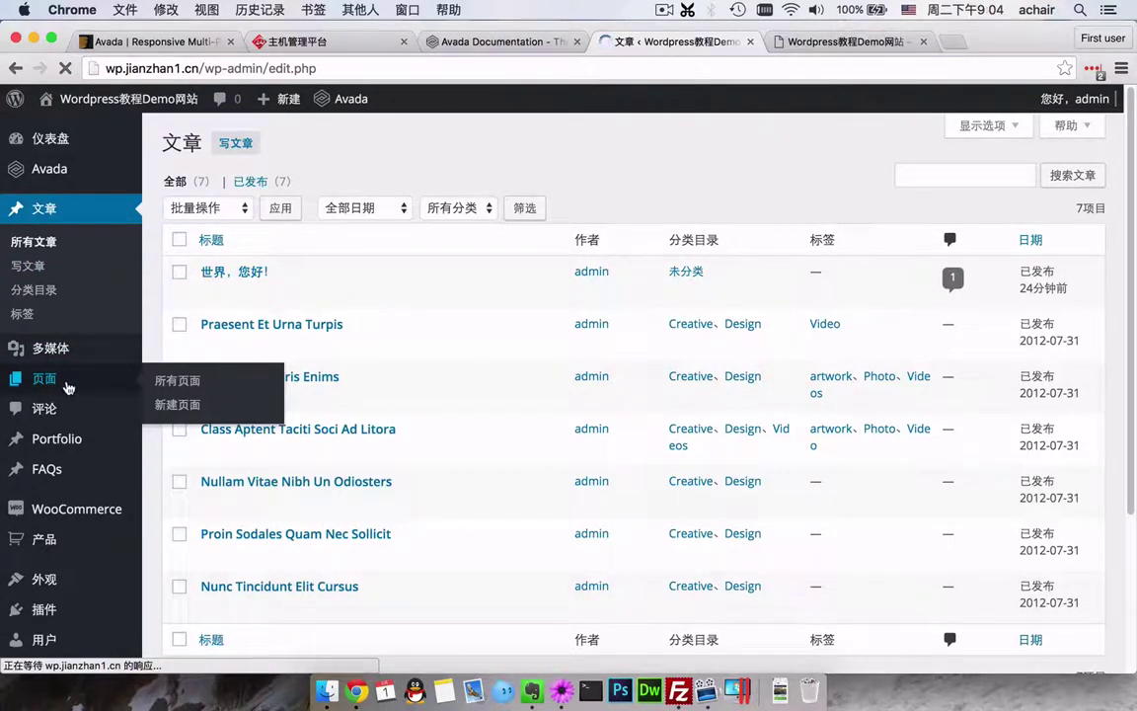
{"action": "scroll", "coordinate": [479, 434], "scroll_direction": "down", "scroll_amount": 10}
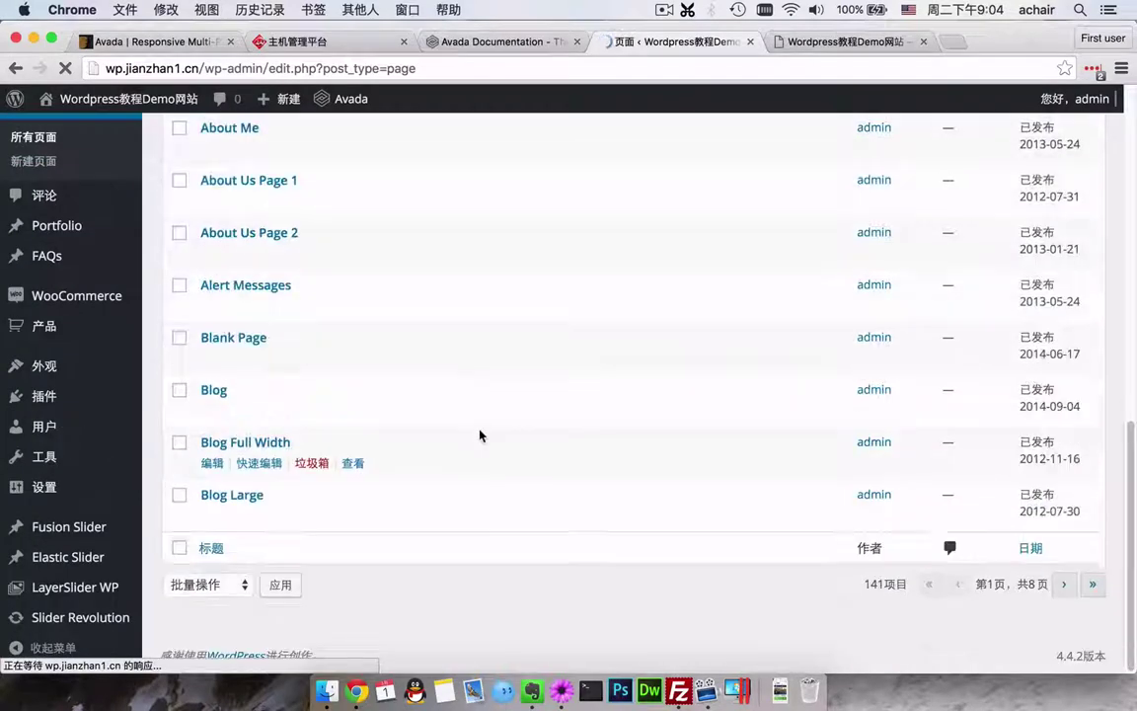
{"action": "left_click", "coordinate": [1064, 584]}
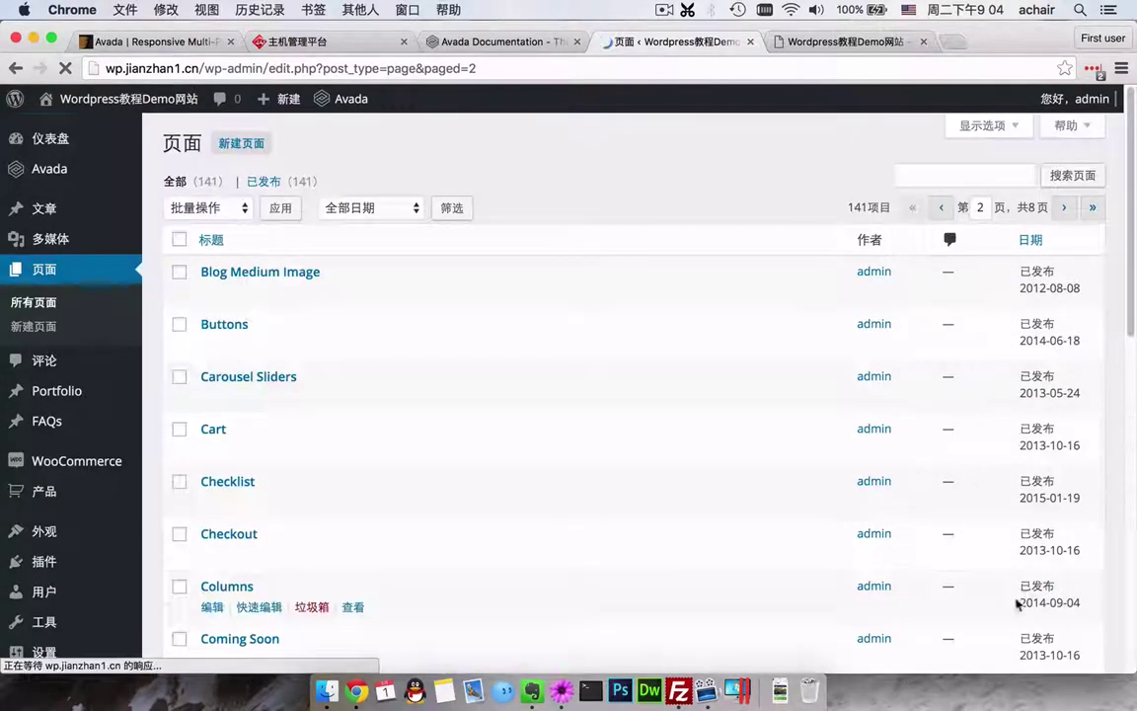
{"action": "scroll", "coordinate": [987, 607], "scroll_direction": "down", "scroll_amount": 10}
{"action": "scroll", "coordinate": [965, 614], "scroll_direction": "down", "scroll_amount": 2}
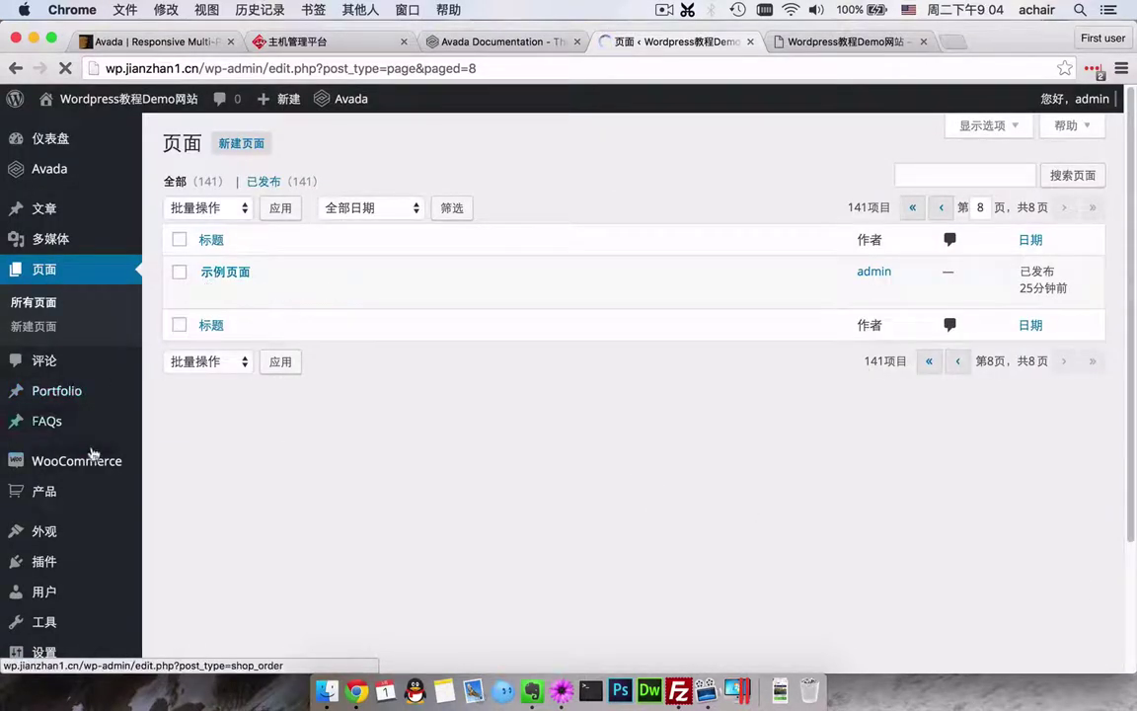
- Open the Portfolio list and review the imported portfolio items
{"action": "scroll", "coordinate": [92, 453], "scroll_direction": "down", "scroll_amount": 1}
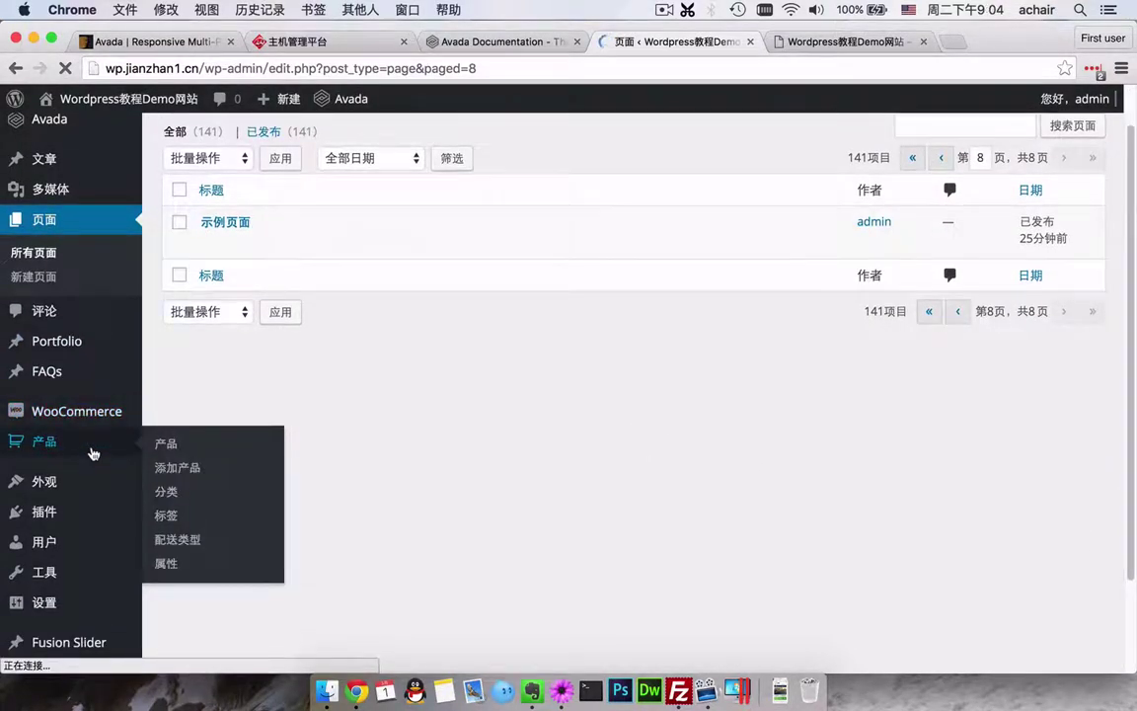
{"action": "mouse_move", "coordinate": [67, 352]}
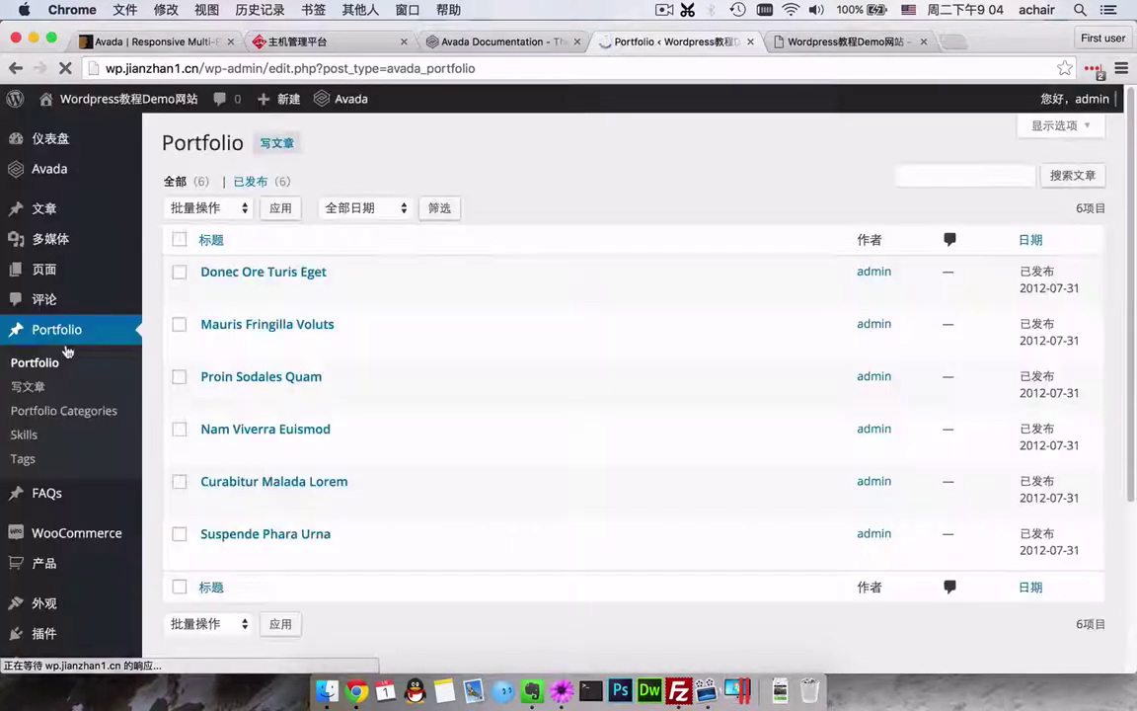
{"action": "scroll", "coordinate": [363, 535], "scroll_direction": "down", "scroll_amount": 4}
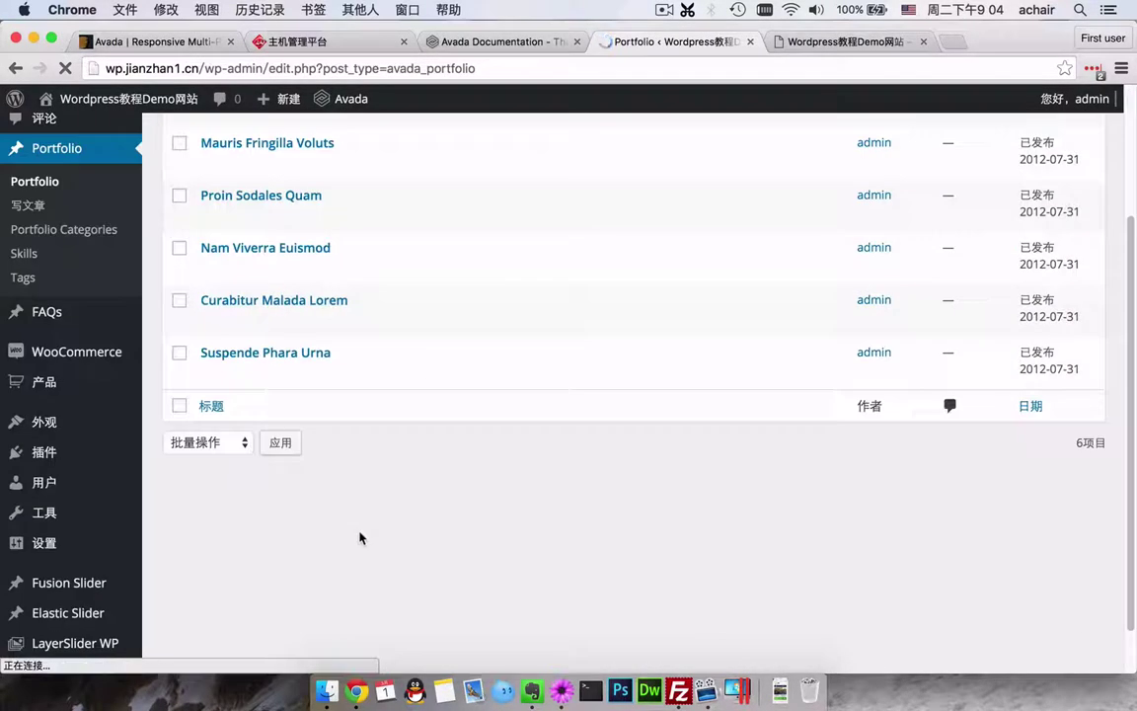
- Open the WooCommerce system status report and read it through from the WordPress environment to the template overrides
{"action": "left_click", "coordinate": [97, 356]}
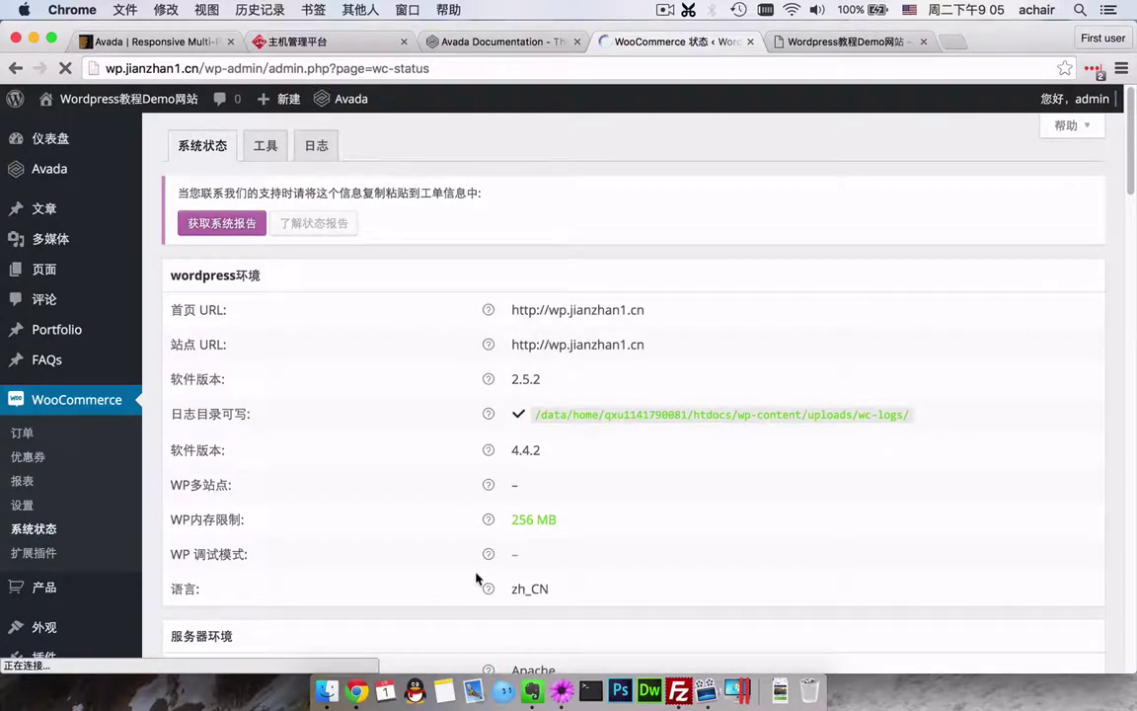
{"action": "scroll", "coordinate": [475, 578], "scroll_direction": "down", "scroll_amount": 5}
{"action": "scroll", "coordinate": [475, 578], "scroll_direction": "down", "scroll_amount": 15}
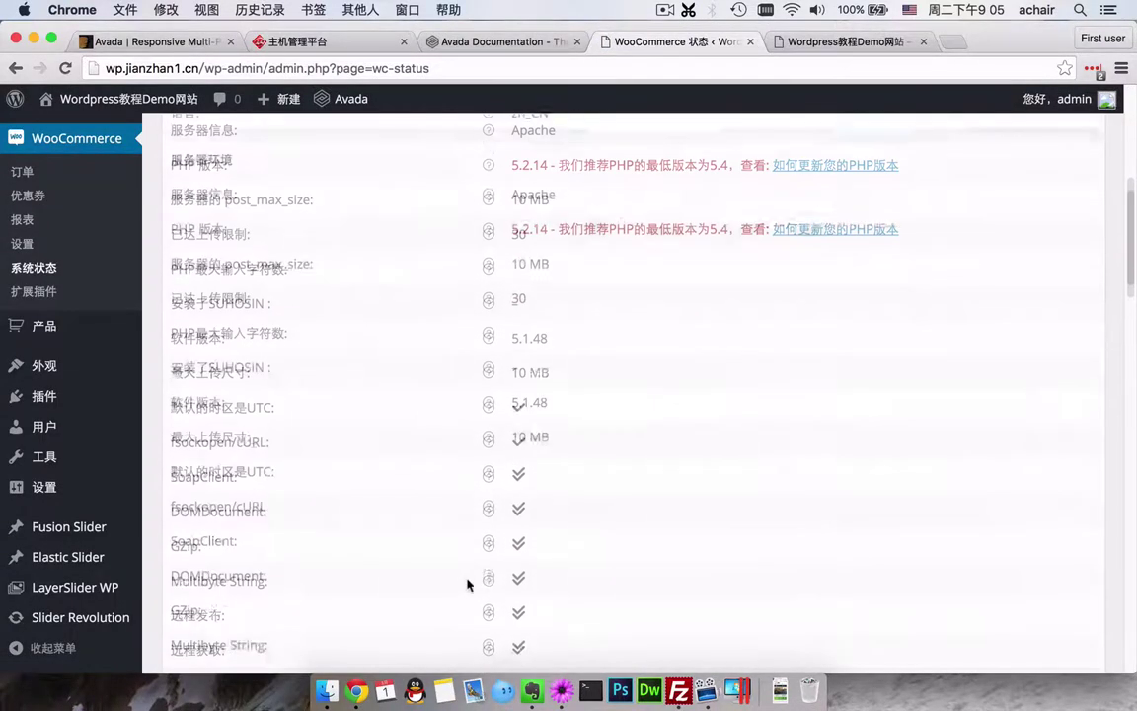
{"action": "scroll", "coordinate": [456, 593], "scroll_direction": "down", "scroll_amount": 5}
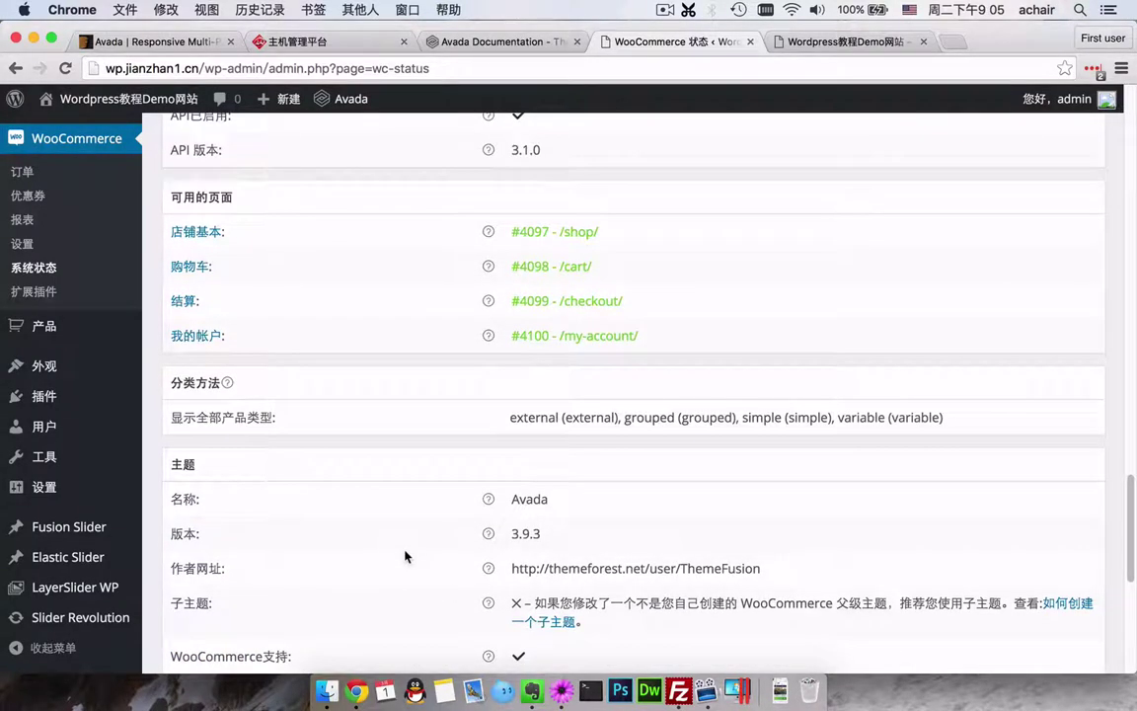
{"action": "scroll", "coordinate": [404, 557], "scroll_direction": "down", "scroll_amount": 8}
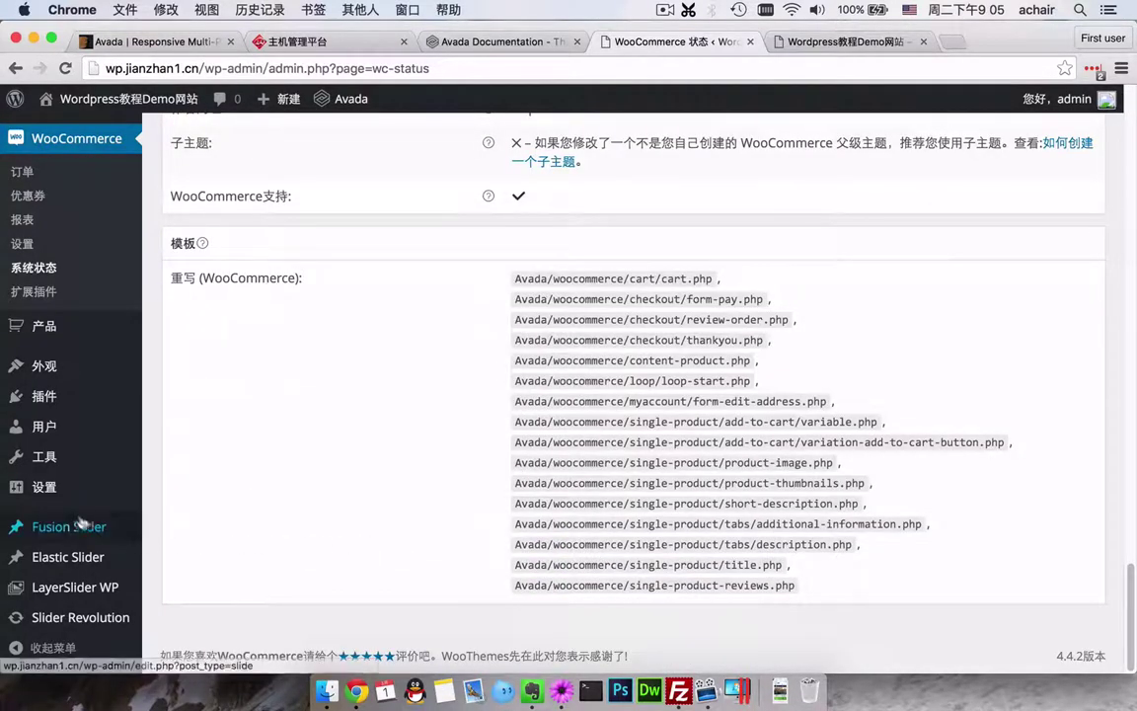
- Open the WooCommerce product list and review the imported demo products
{"action": "left_click", "coordinate": [49, 334]}
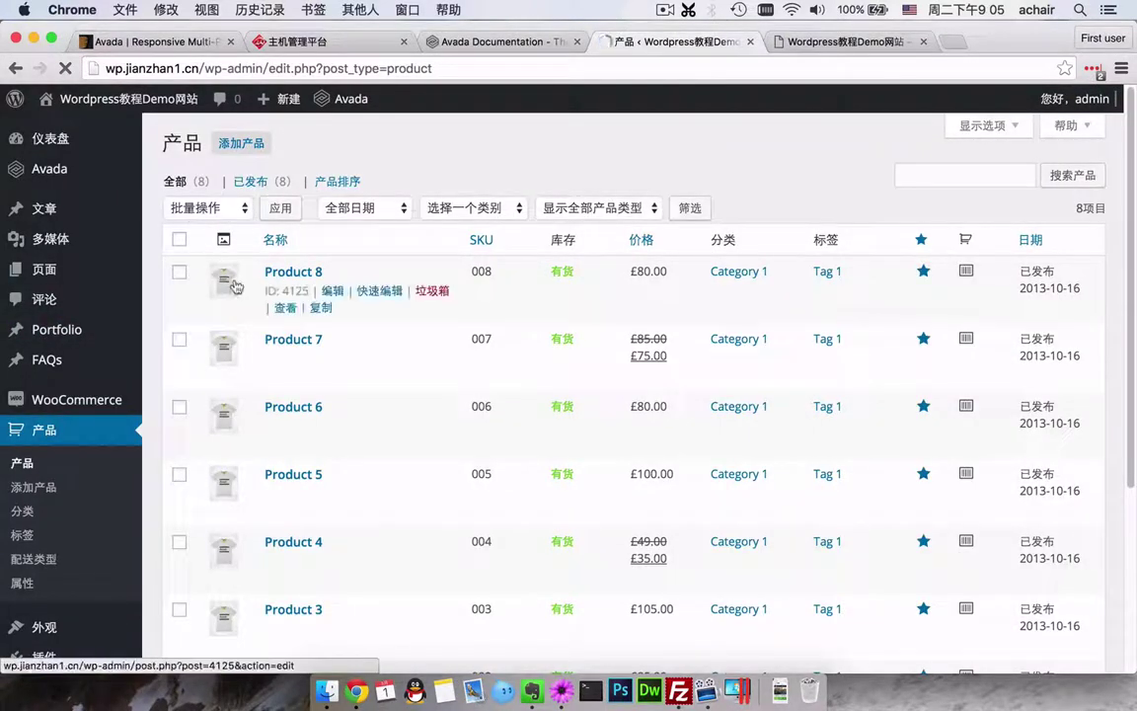
{"action": "scroll", "coordinate": [454, 473], "scroll_direction": "down", "scroll_amount": 5}
{"action": "scroll", "coordinate": [787, 224], "scroll_direction": "up", "scroll_amount": 5}
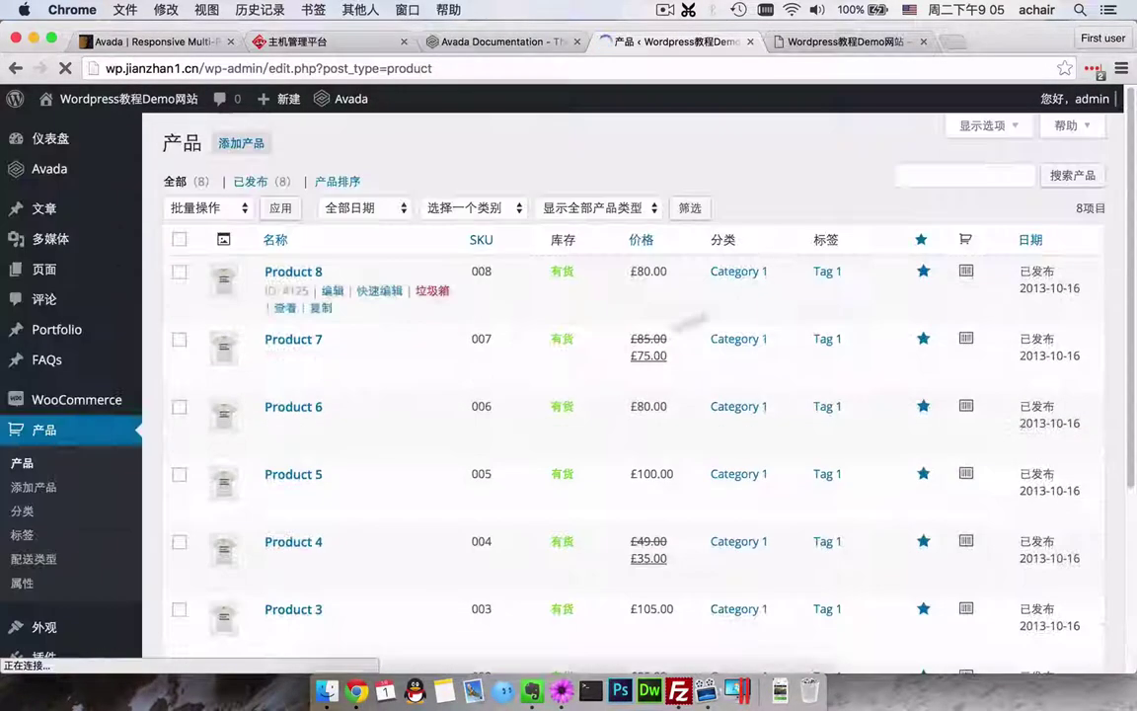
{"action": "scroll", "coordinate": [84, 477], "scroll_direction": "down", "scroll_amount": 4}
- Open the Widgets page under Appearance, expand Footer Widget 1 and inspect the text widget in it
{"action": "mouse_move", "coordinate": [82, 479]}
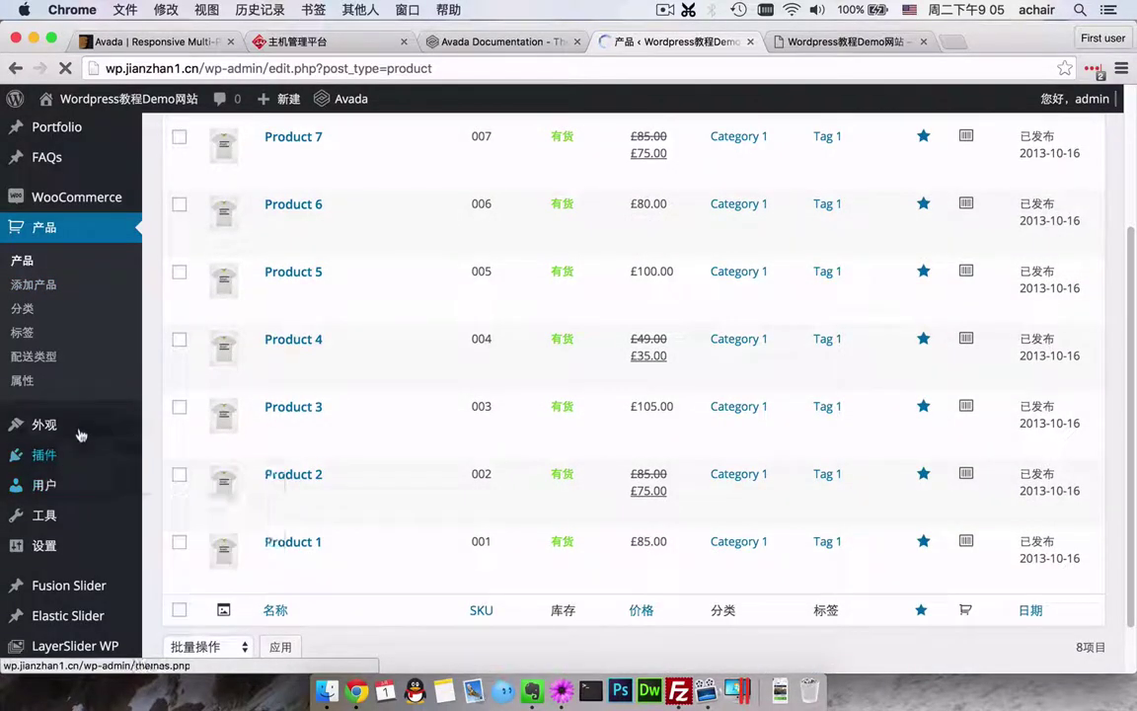
{"action": "mouse_move", "coordinate": [78, 450]}
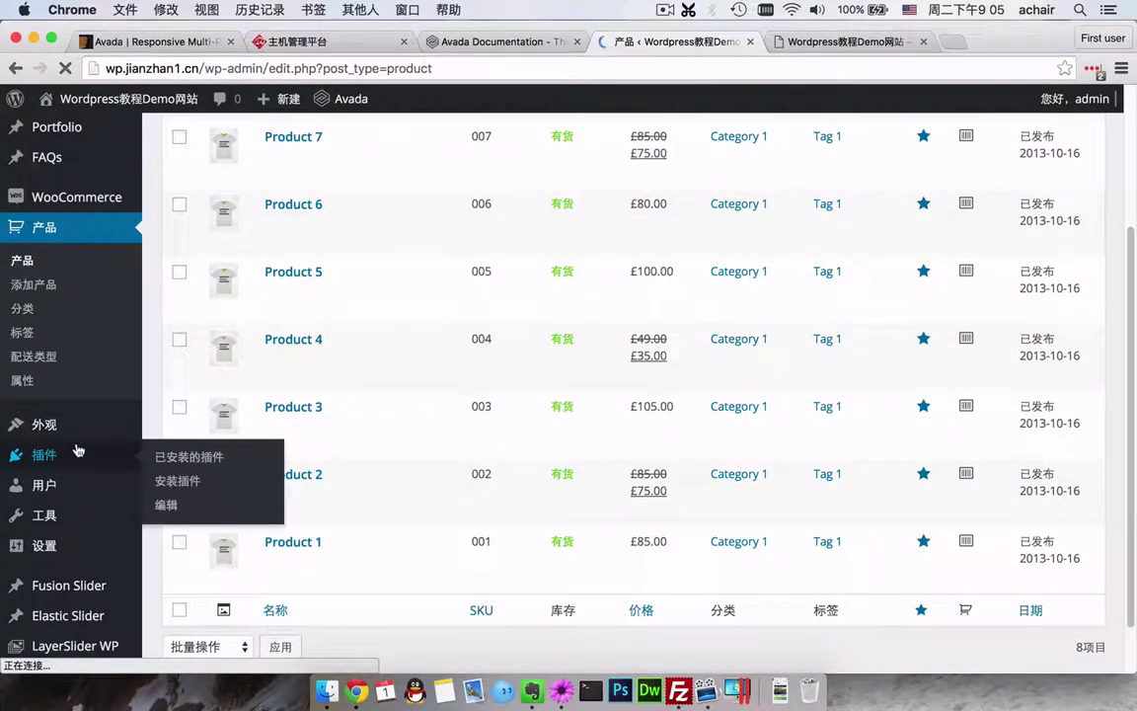
{"action": "mouse_move", "coordinate": [79, 424]}
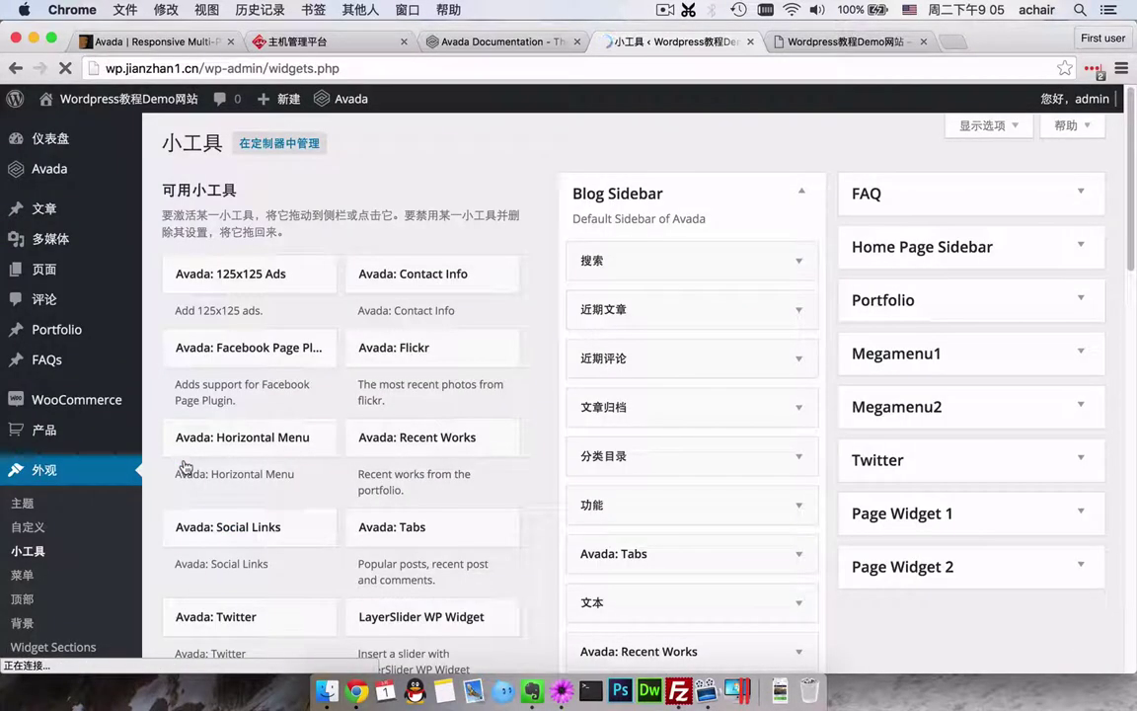
{"action": "scroll", "coordinate": [691, 435], "scroll_direction": "down", "scroll_amount": 5}
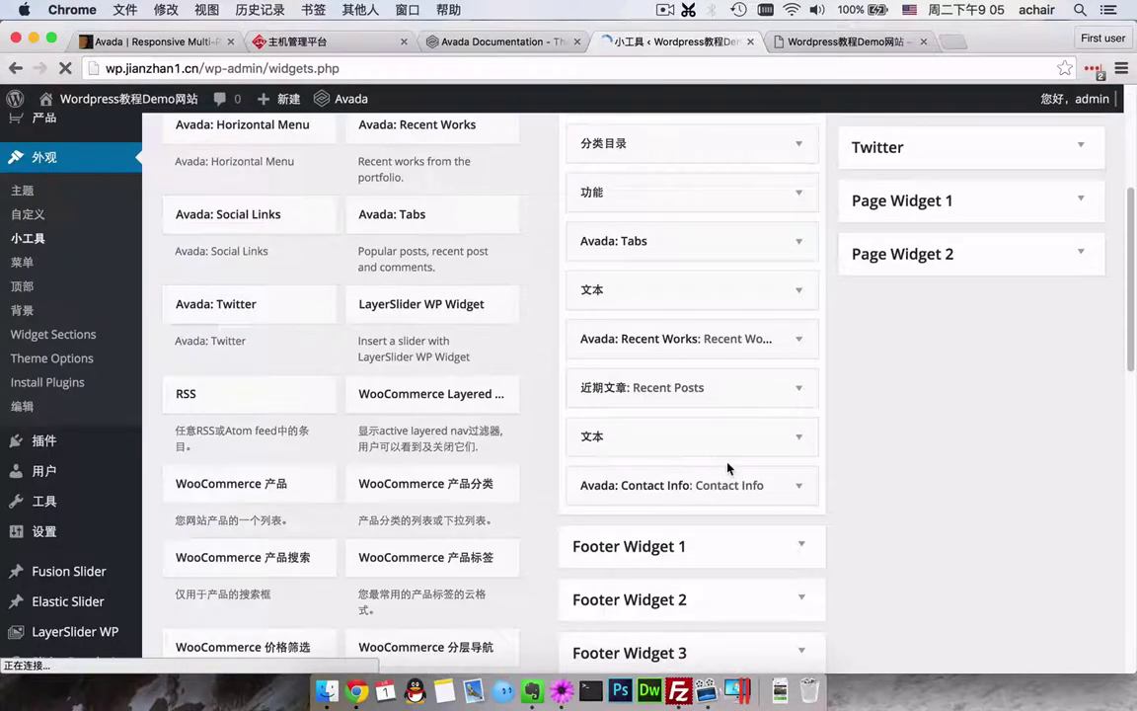
{"action": "left_click", "coordinate": [717, 555]}
{"action": "scroll", "coordinate": [718, 557], "scroll_direction": "down", "scroll_amount": 3}
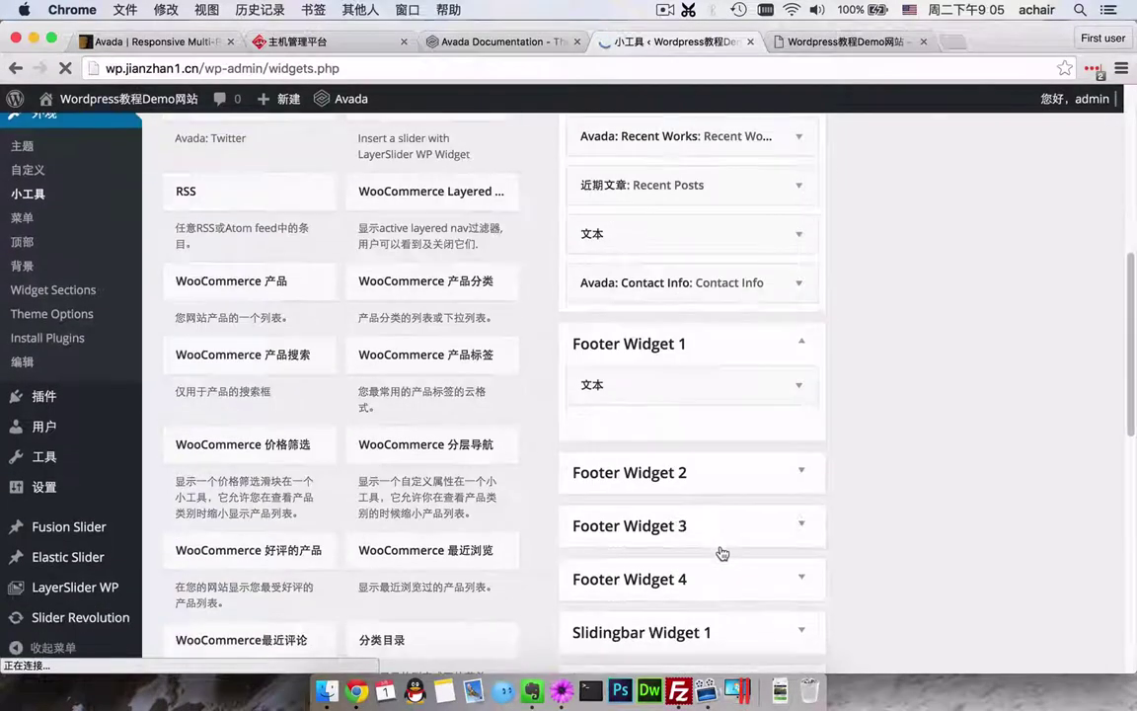
{"action": "left_click", "coordinate": [696, 386]}
{"action": "left_click", "coordinate": [696, 383]}
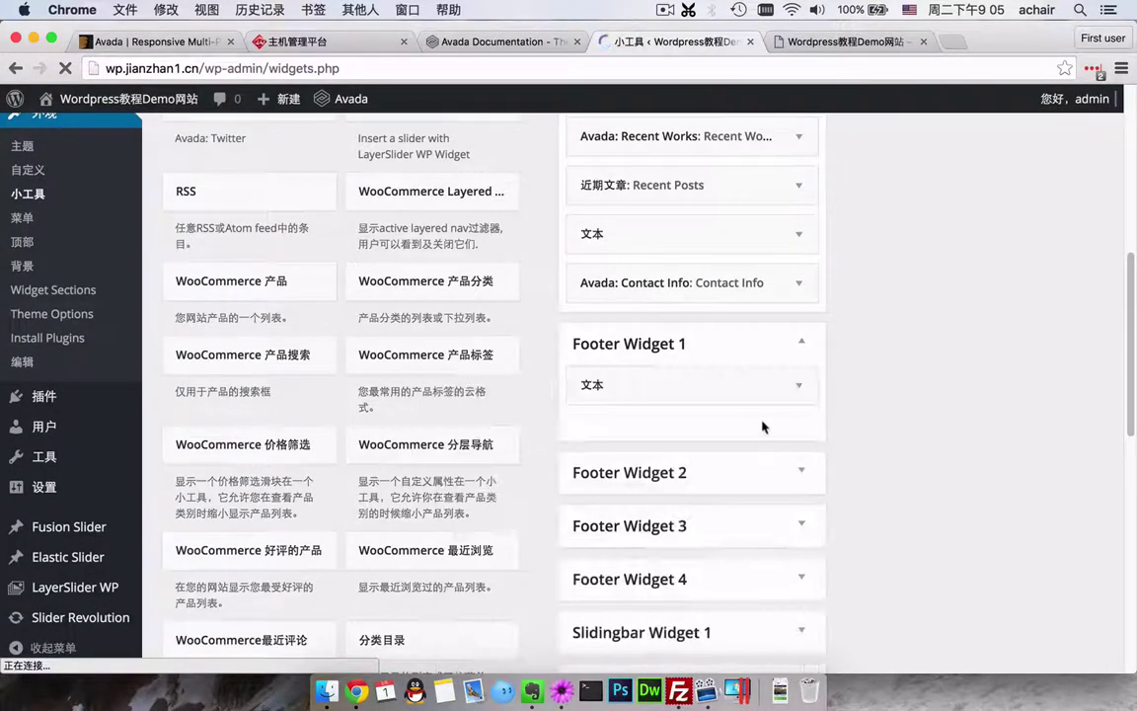
- Expand the Footer Widget 3 area to view its contents, and inspect the Contact Sidebar area
{"action": "scroll", "coordinate": [747, 445], "scroll_direction": "down", "scroll_amount": 2}
{"action": "left_click", "coordinate": [740, 449]}
{"action": "scroll", "coordinate": [760, 473], "scroll_direction": "down", "scroll_amount": 5}
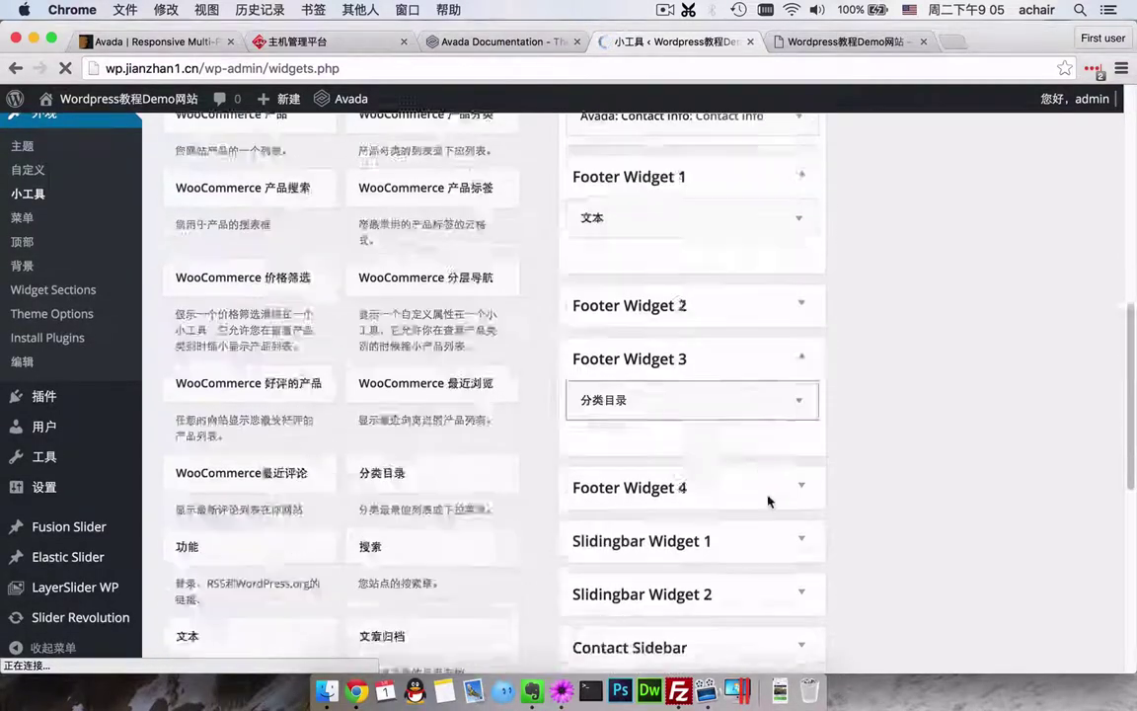
{"action": "left_click", "coordinate": [745, 430]}
{"action": "left_click", "coordinate": [743, 427]}
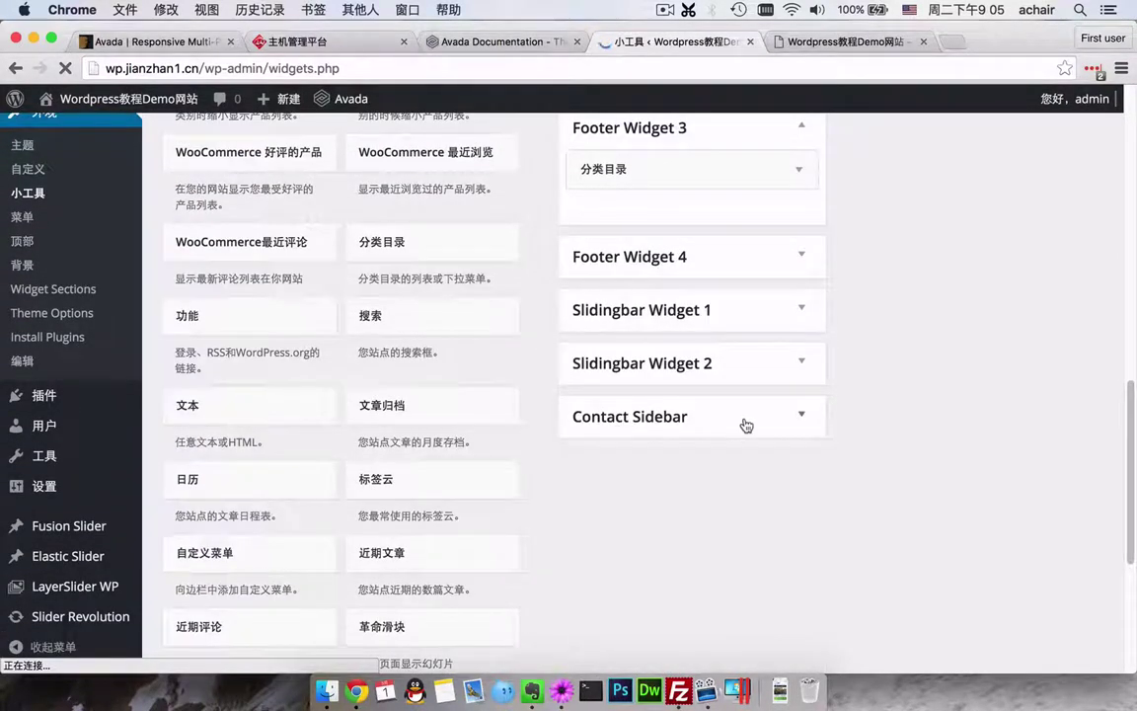
- Return to the upper widget areas and inspect the contents of the Megamenu2 area
{"action": "scroll", "coordinate": [894, 418], "scroll_direction": "up", "scroll_amount": 5}
{"action": "left_click", "coordinate": [980, 341]}
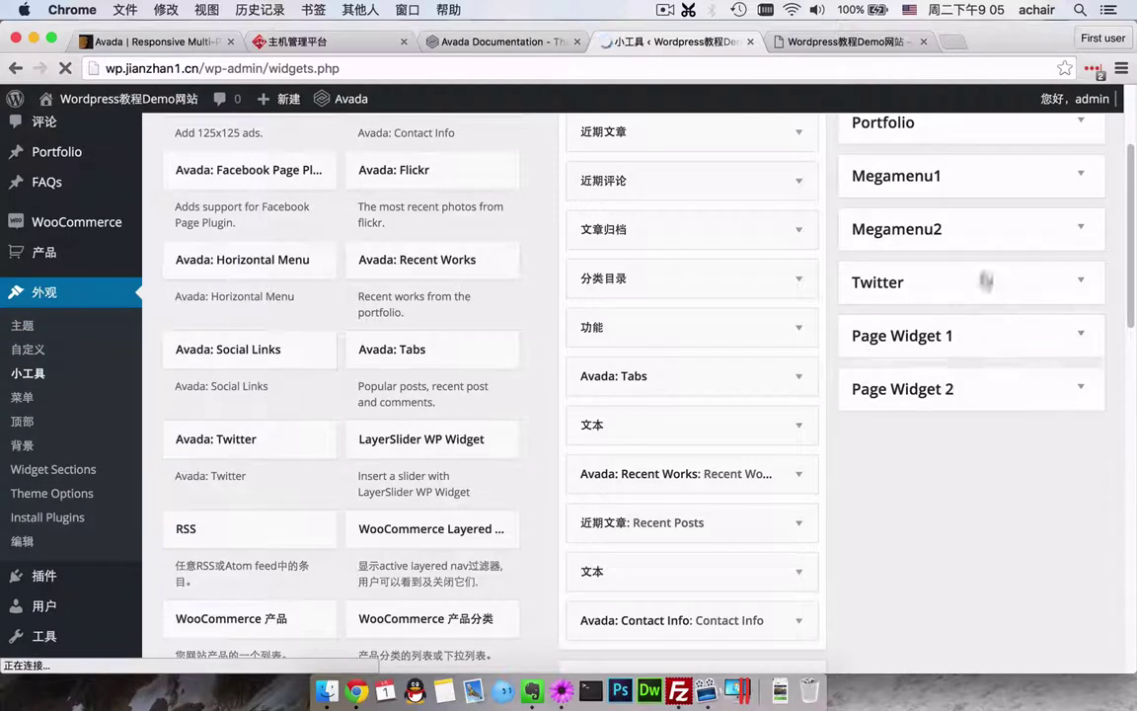
{"action": "left_click", "coordinate": [984, 225]}
{"action": "left_click", "coordinate": [984, 225]}
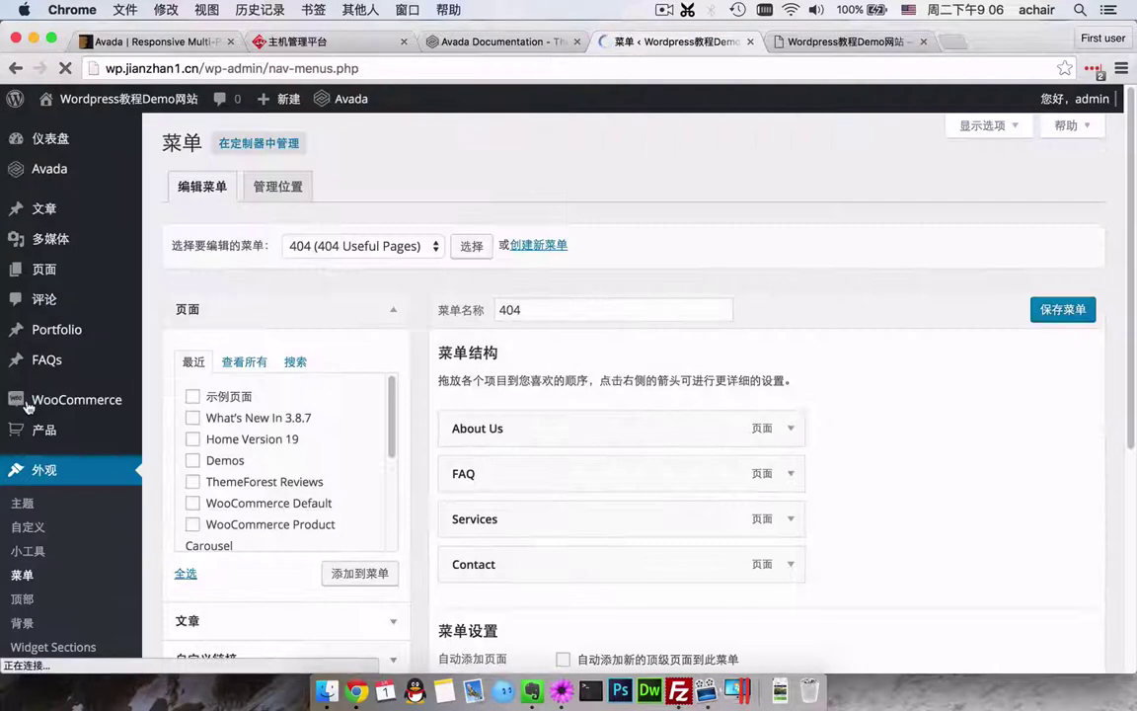
- On the Menus page, view the menus available for editing, and under the menu locations check the choices for Main Navigation
{"action": "left_click", "coordinate": [356, 247]}
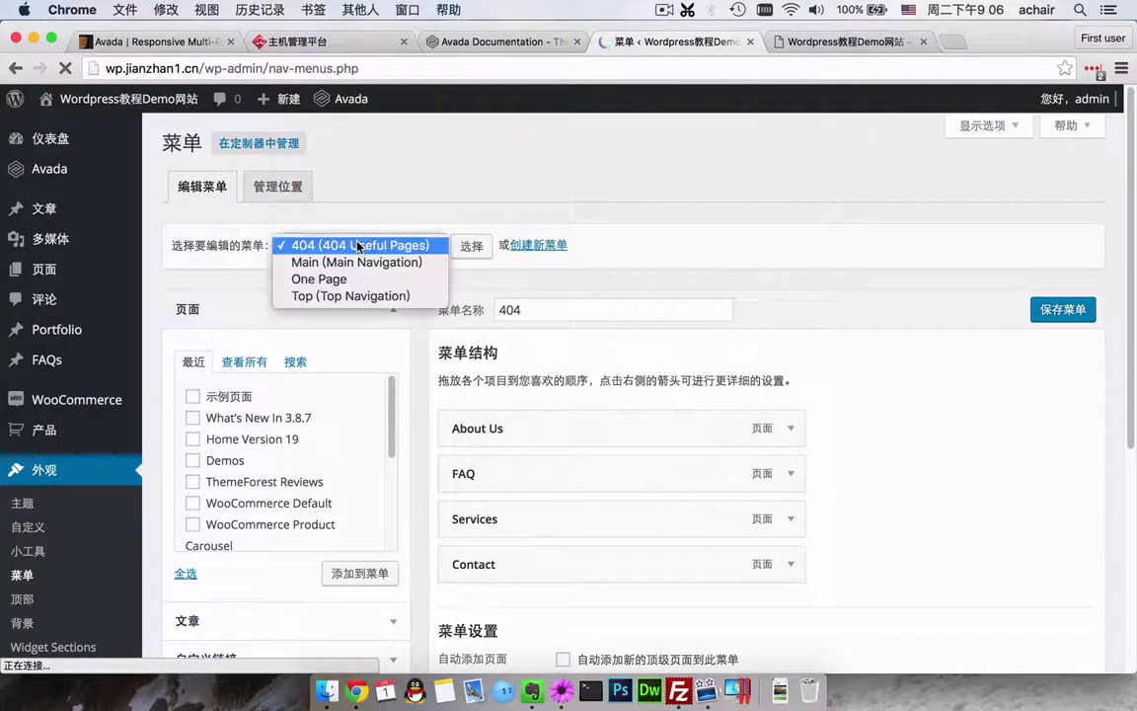
{"action": "left_click", "coordinate": [279, 188]}
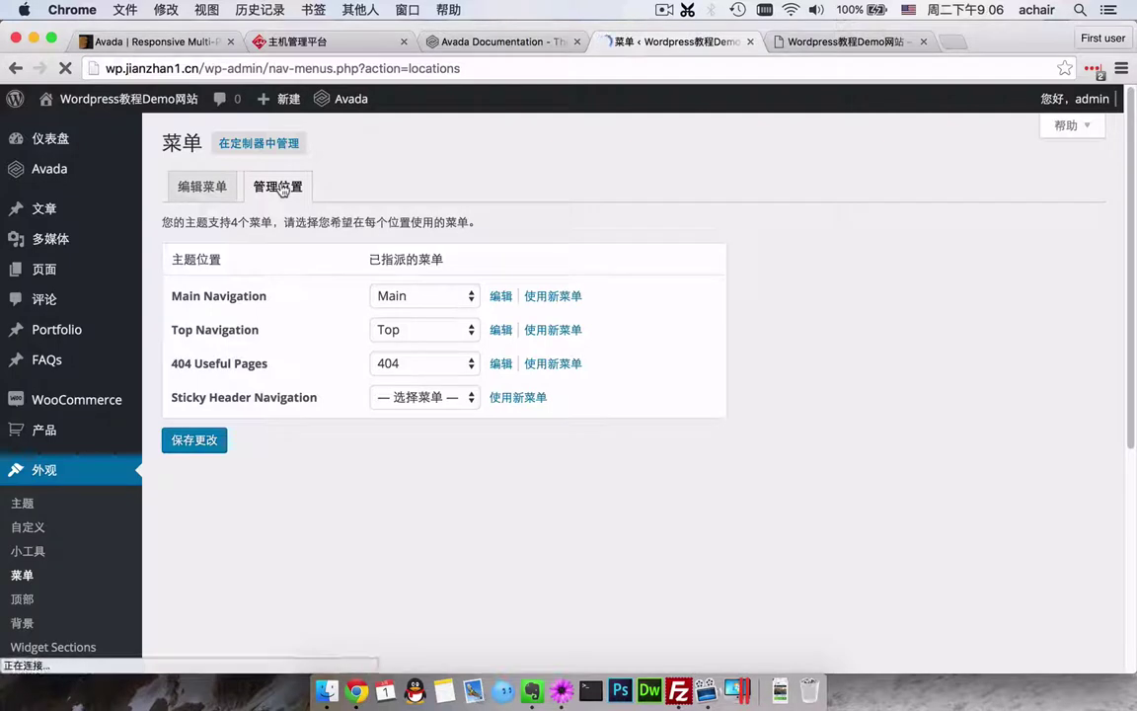
{"action": "left_click", "coordinate": [451, 298]}
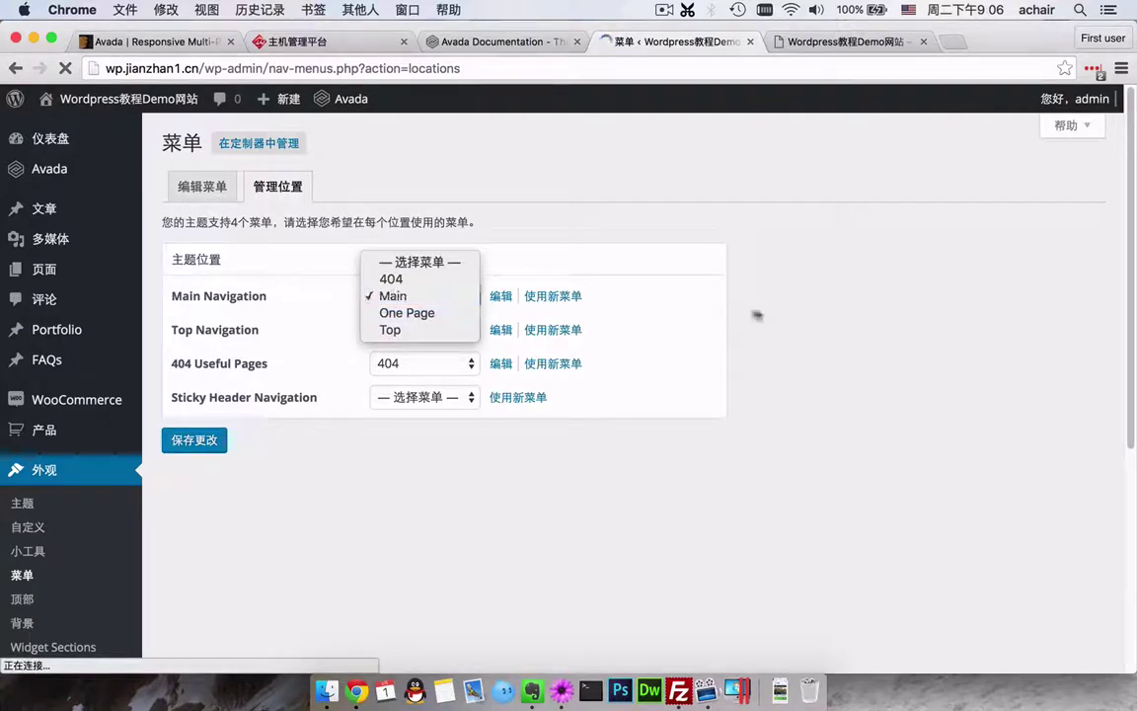
- Check the available menu choices for the Top Navigation, 404 Useful Pages and Sticky Header Navigation locations
{"action": "left_click", "coordinate": [686, 286]}
{"action": "left_click", "coordinate": [430, 332]}
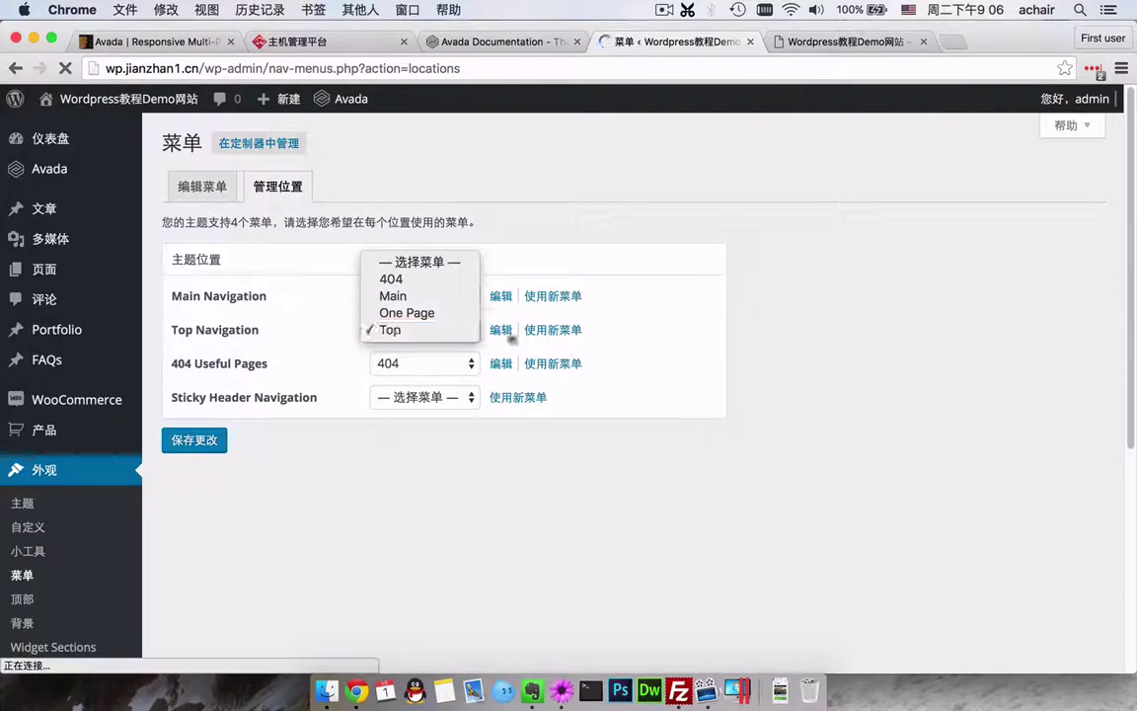
{"action": "left_click", "coordinate": [921, 337]}
{"action": "left_click", "coordinate": [404, 365]}
{"action": "left_click", "coordinate": [404, 372]}
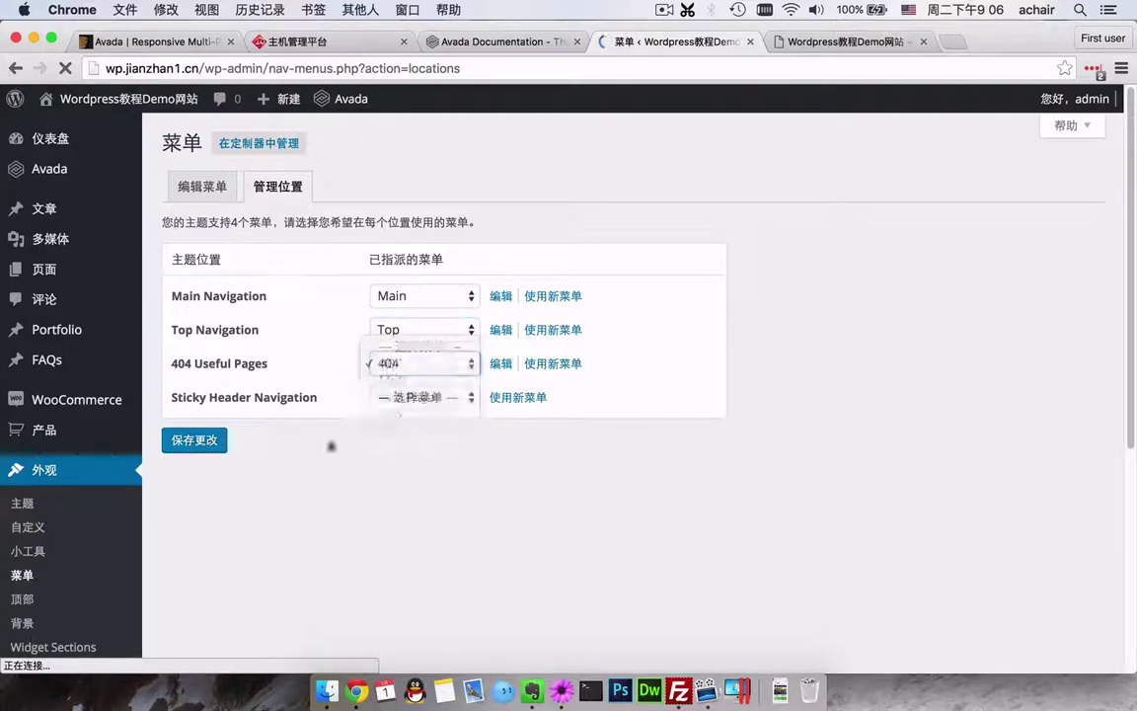
{"action": "left_click", "coordinate": [431, 400]}
{"action": "left_click", "coordinate": [731, 459]}
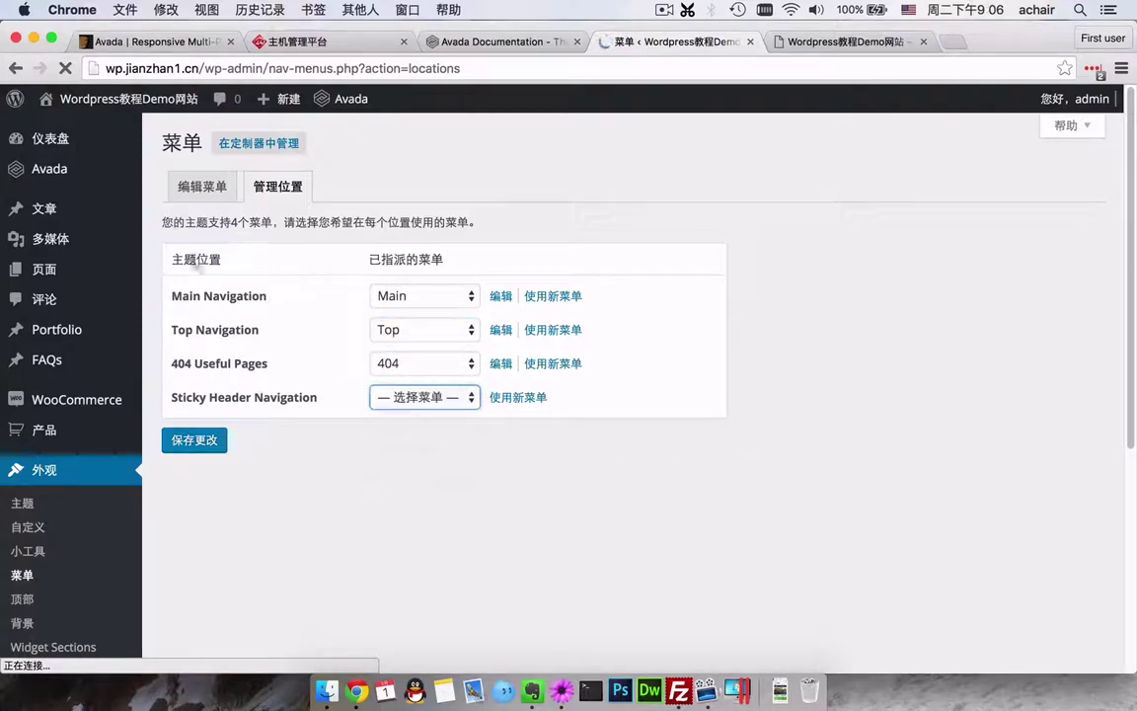
- Return to menu editing and load the Main (Main Navigation) menu
{"action": "left_click", "coordinate": [186, 187]}
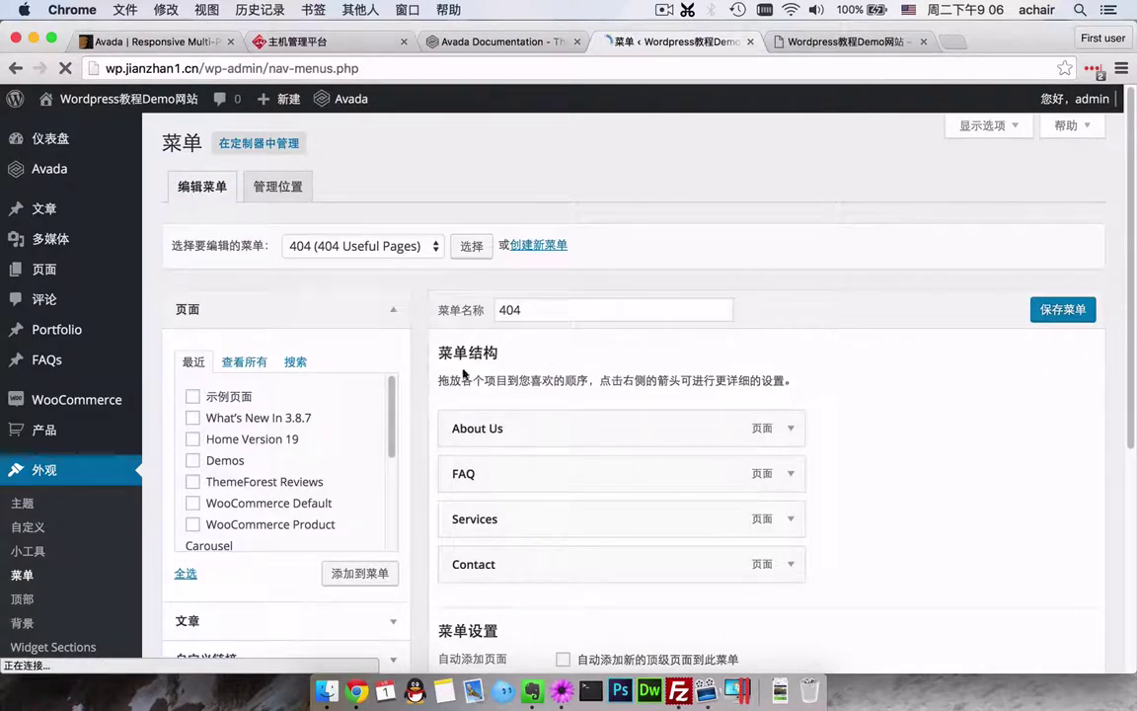
{"action": "left_click", "coordinate": [383, 245]}
{"action": "left_click", "coordinate": [369, 259]}
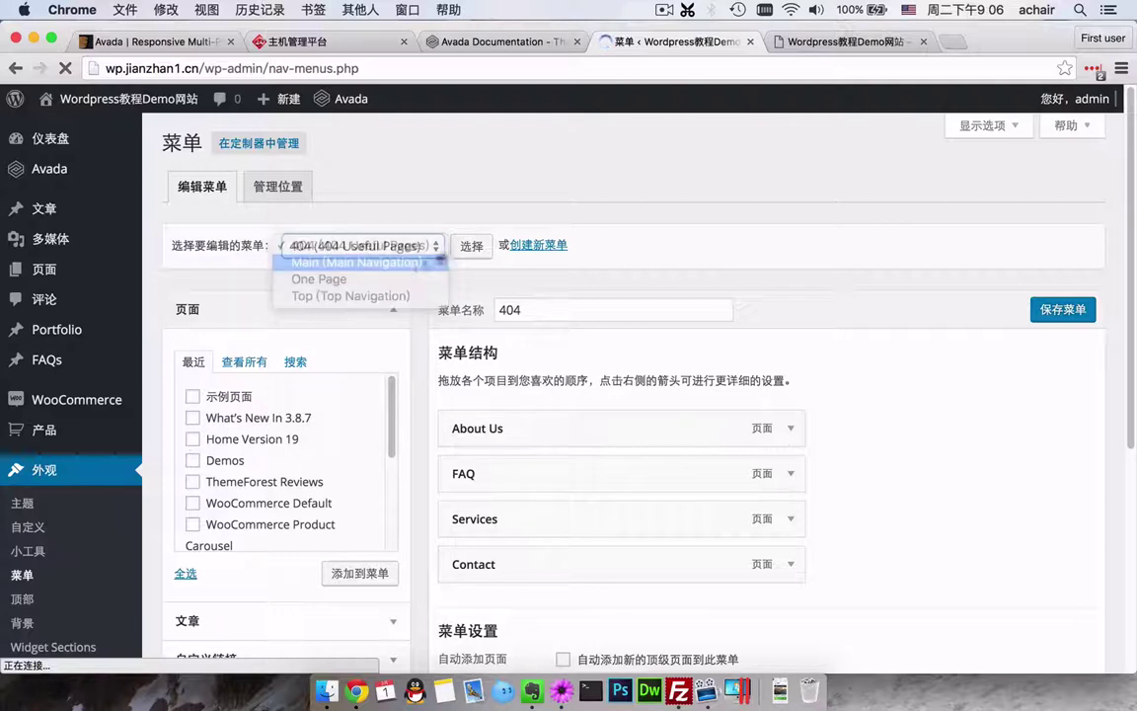
{"action": "left_click", "coordinate": [465, 250]}
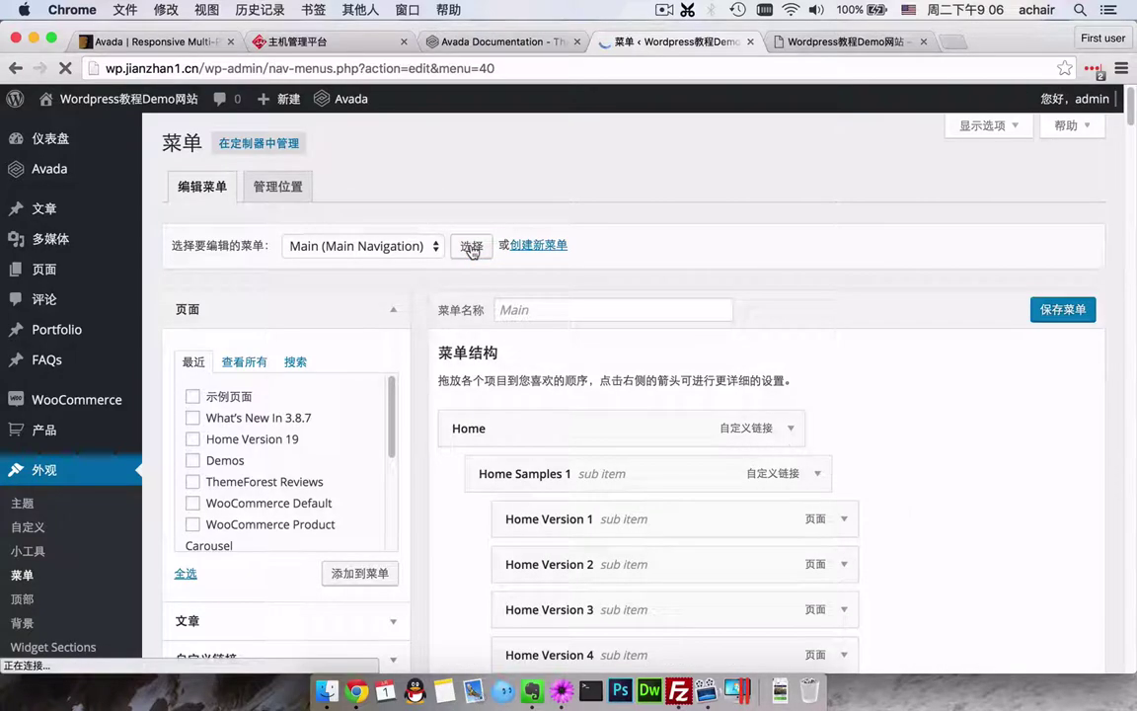
- Look through the Main menu's full item structure and its menu settings, including the assigned theme location
{"action": "scroll", "coordinate": [921, 532], "scroll_direction": "down", "scroll_amount": 3}
{"action": "scroll", "coordinate": [918, 539], "scroll_direction": "up", "scroll_amount": 2}
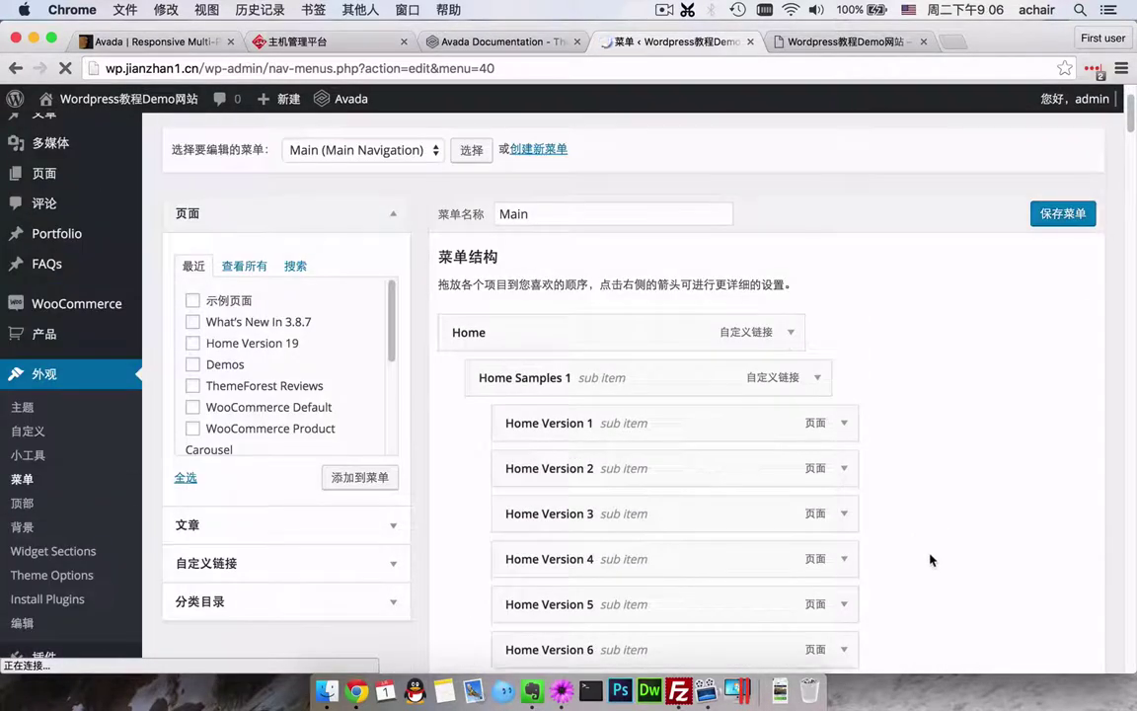
{"action": "scroll", "coordinate": [930, 560], "scroll_direction": "down", "scroll_amount": 20}
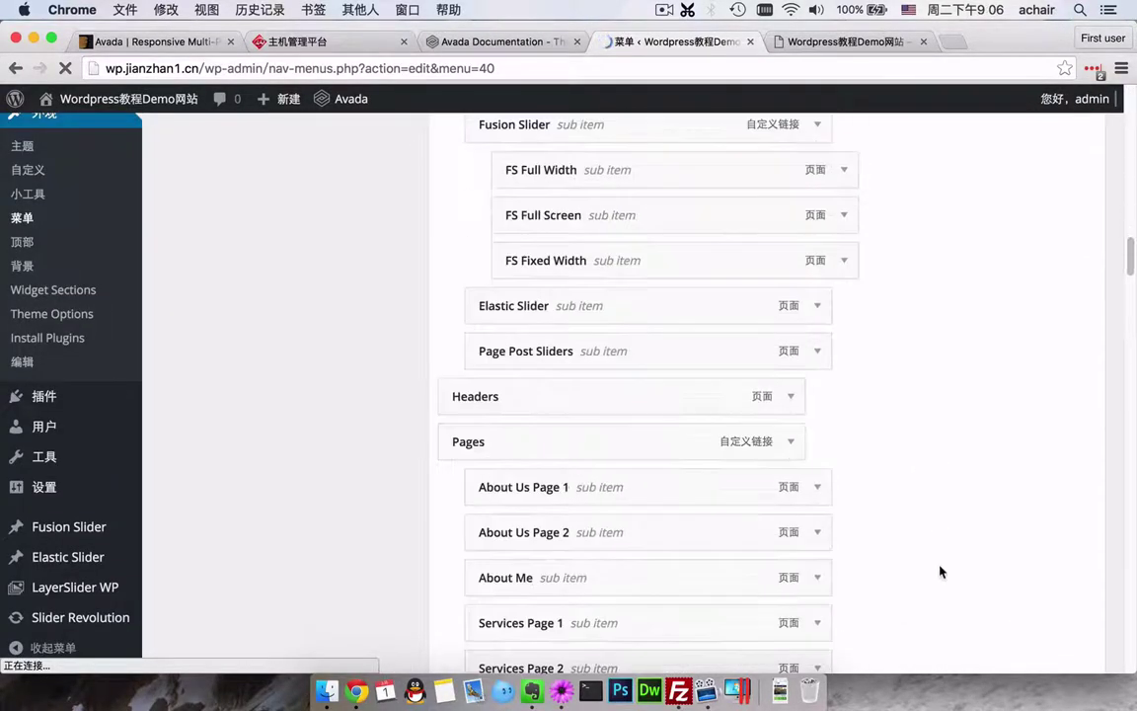
{"action": "scroll", "coordinate": [940, 571], "scroll_direction": "down", "scroll_amount": 20}
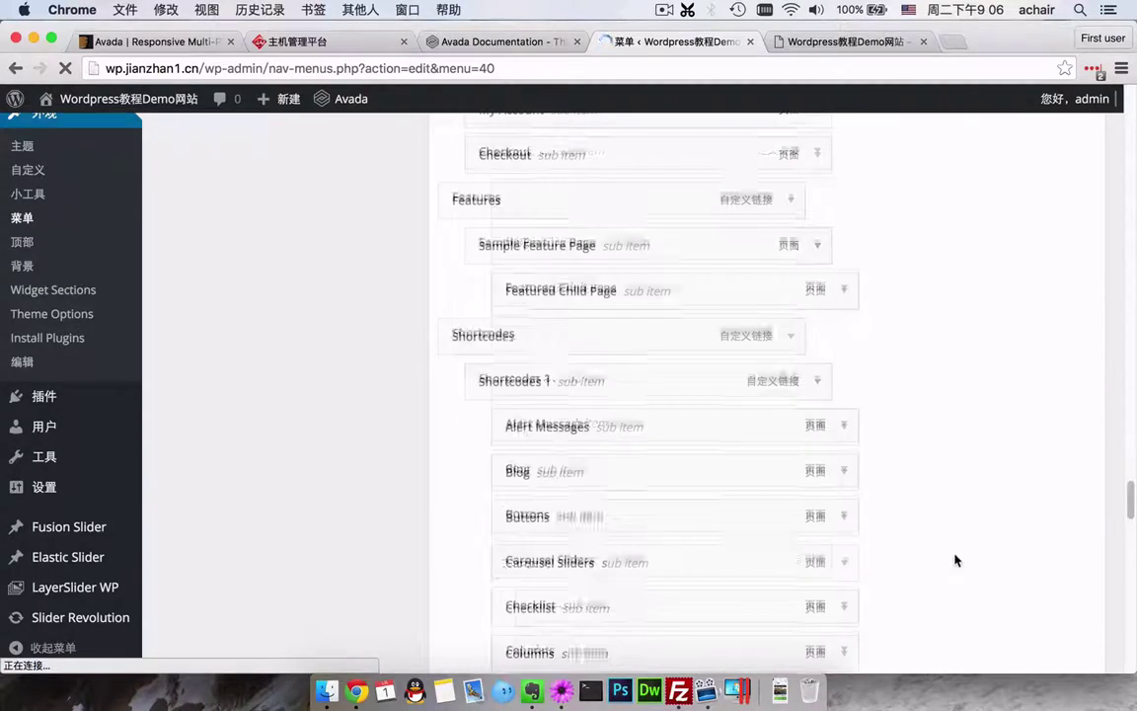
{"action": "scroll", "coordinate": [954, 559], "scroll_direction": "down", "scroll_amount": 20}
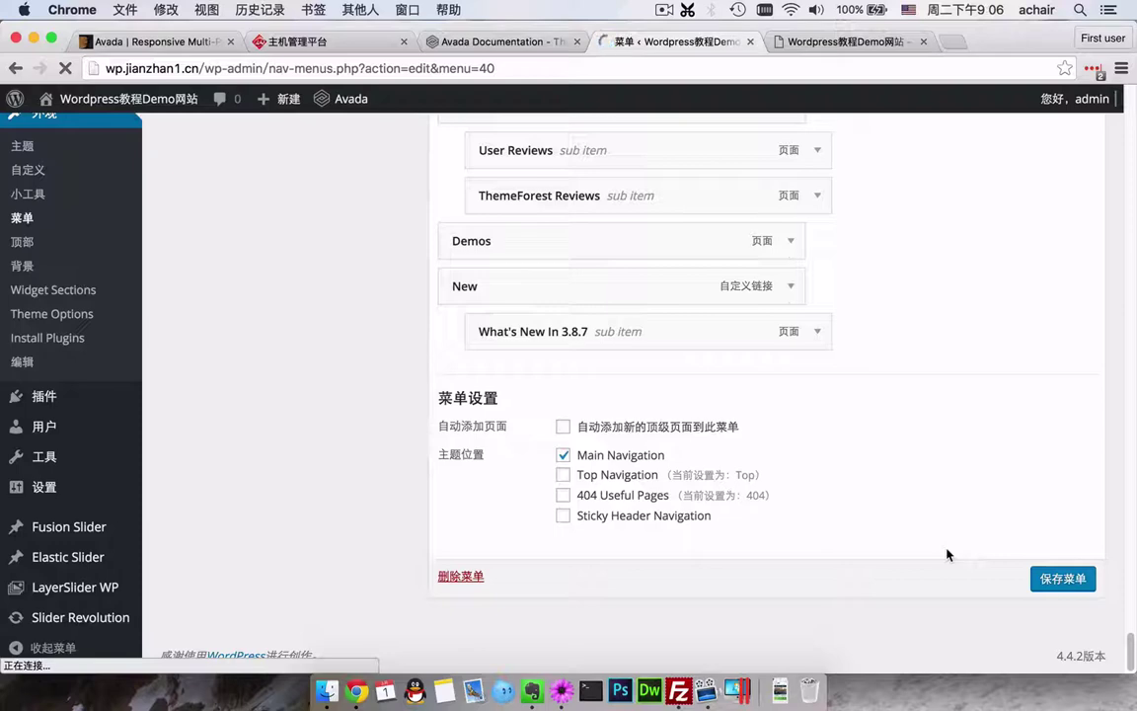
{"action": "scroll", "coordinate": [945, 557], "scroll_direction": "up", "scroll_amount": 20}
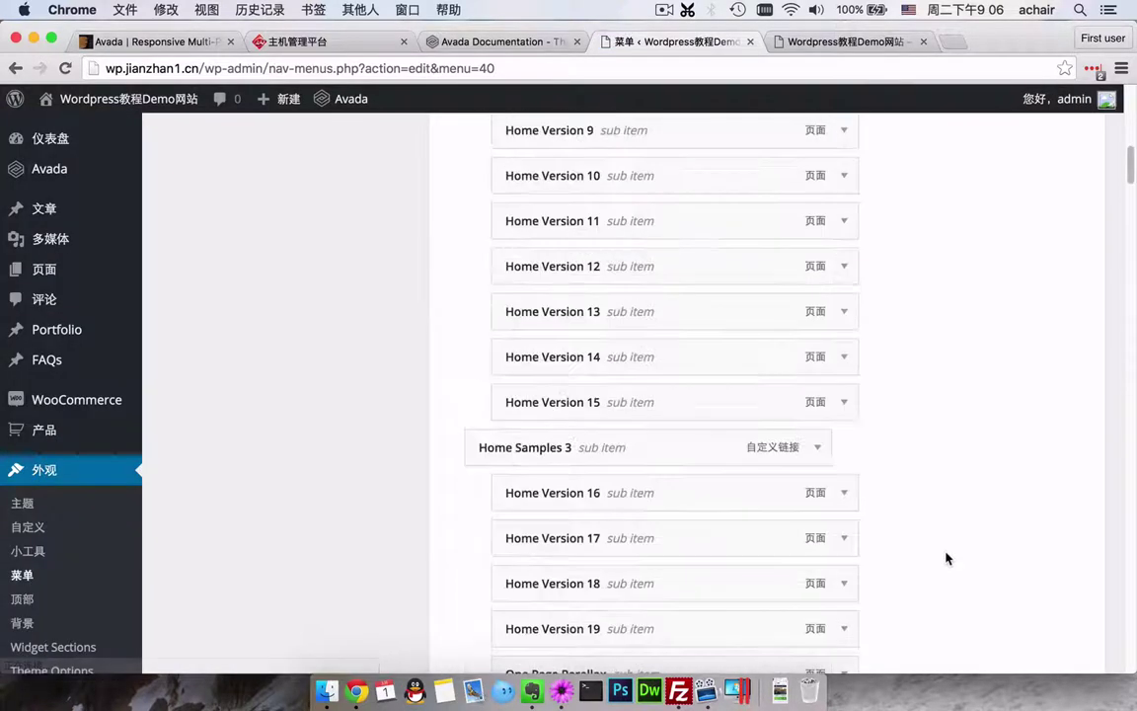
{"action": "scroll", "coordinate": [945, 559], "scroll_direction": "up", "scroll_amount": 10}
- Switch to the demo site's front end and view the Pages, Portfolio and New submenus in the main navigation
{"action": "left_click", "coordinate": [834, 45]}
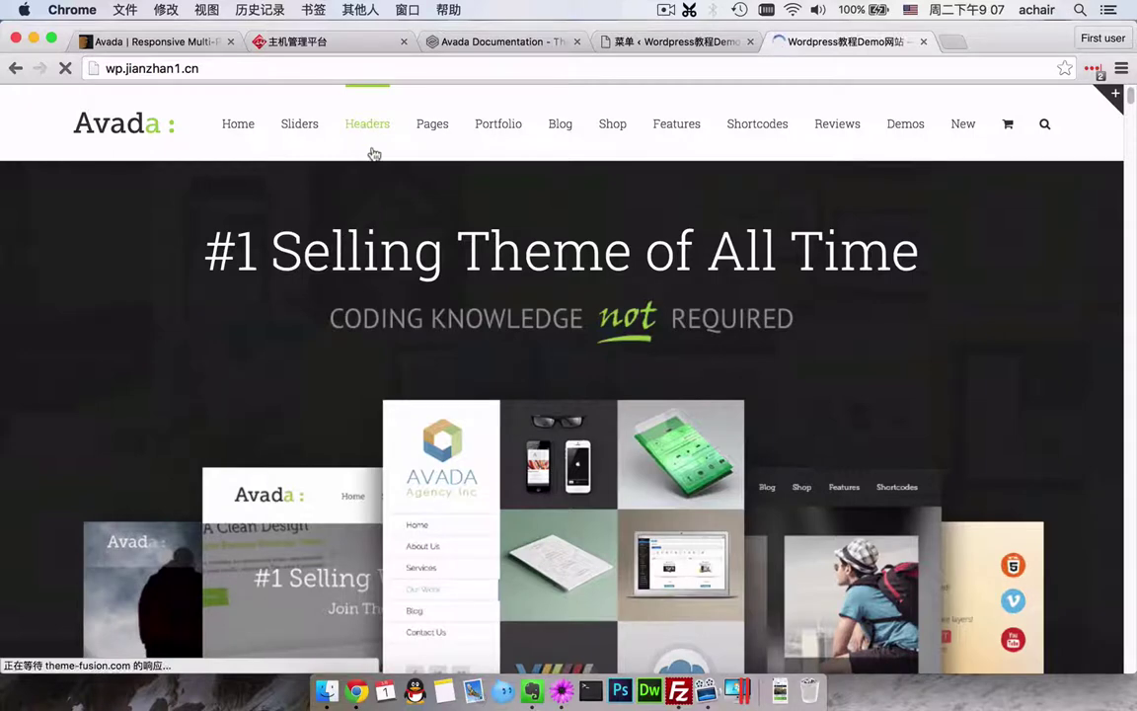
{"action": "mouse_move", "coordinate": [439, 142]}
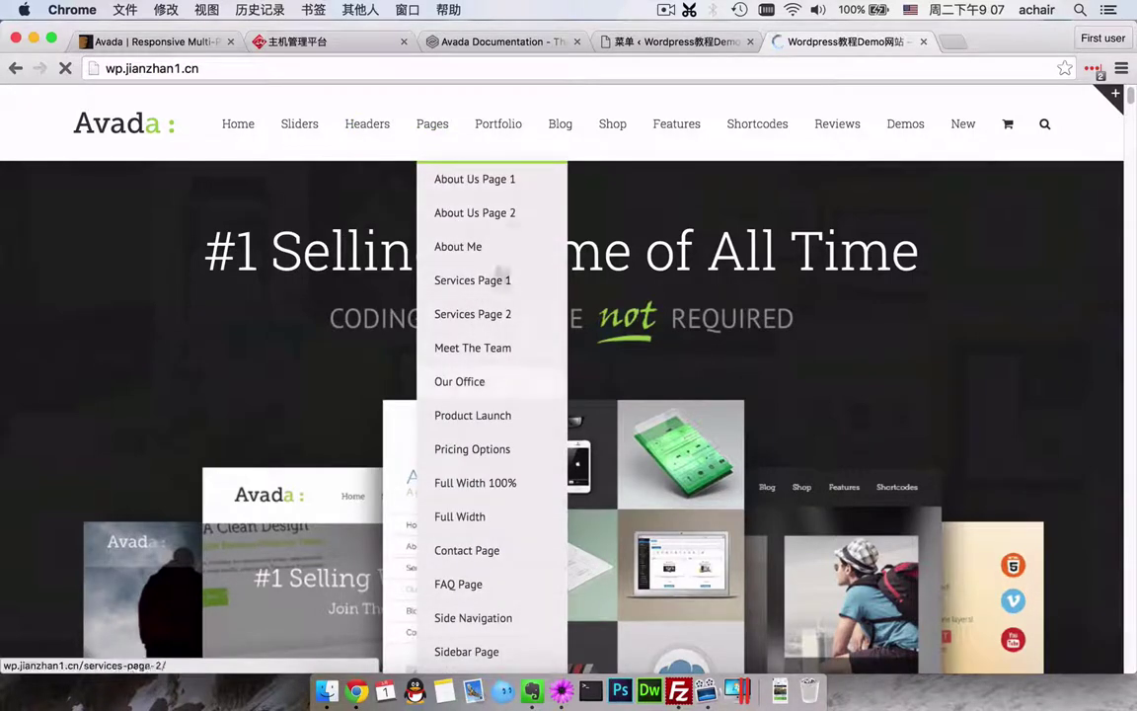
{"action": "mouse_move", "coordinate": [502, 124]}
{"action": "mouse_move", "coordinate": [511, 227]}
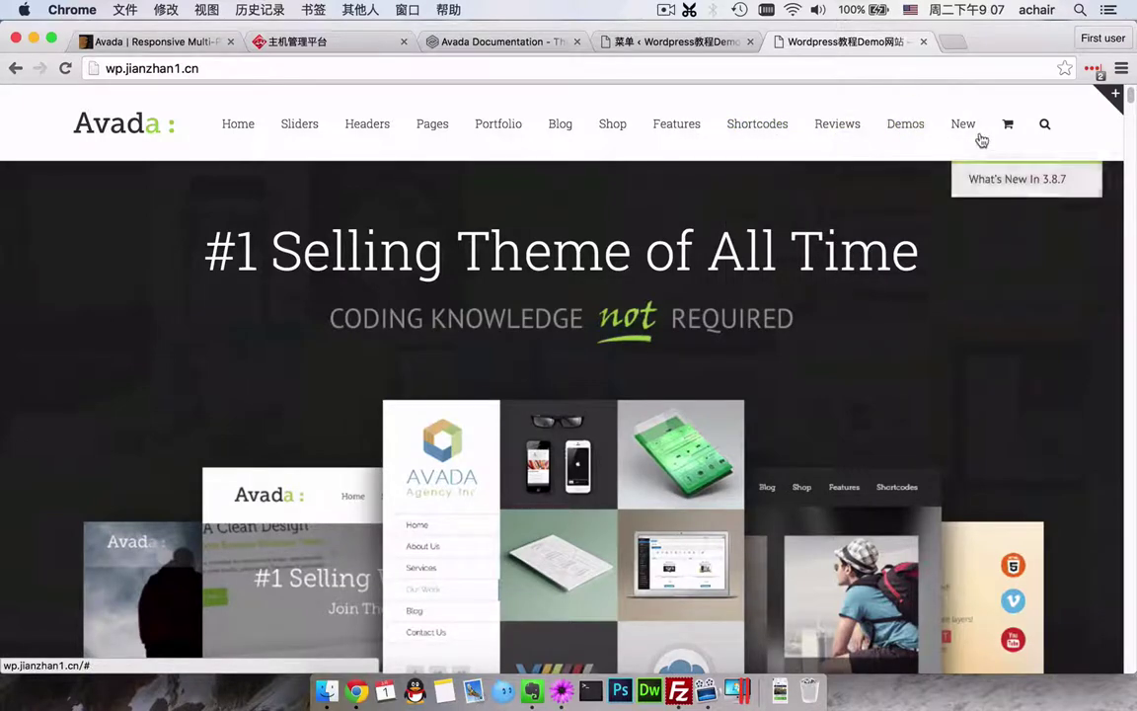
{"action": "mouse_move", "coordinate": [980, 138]}
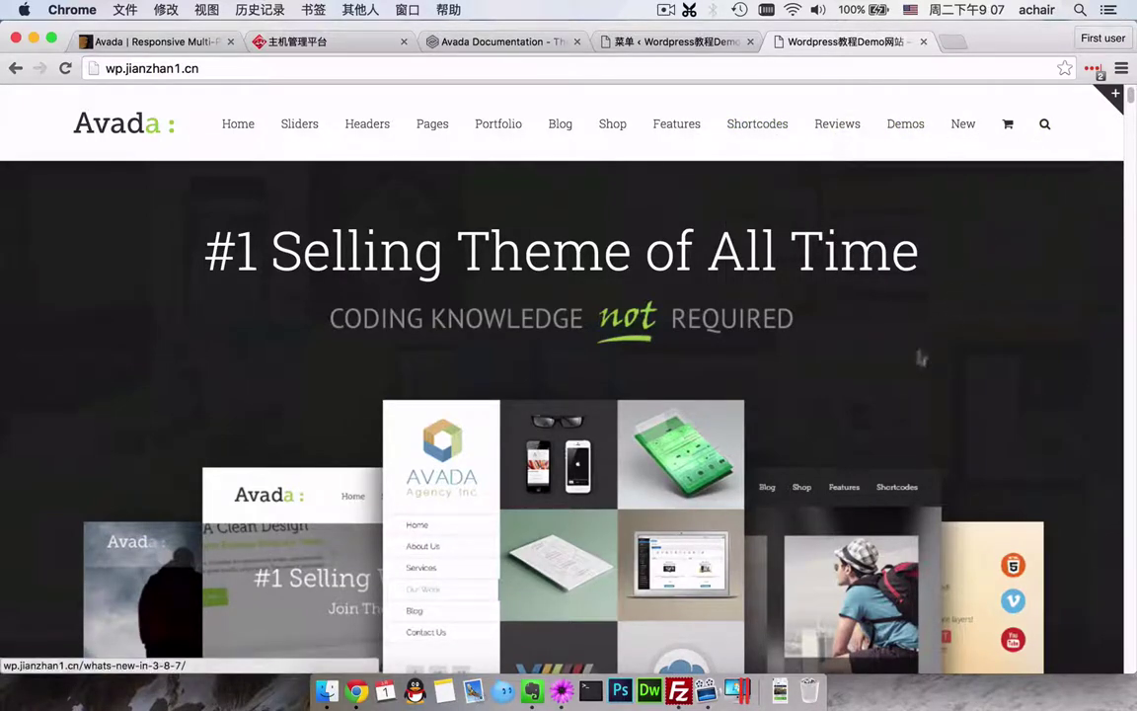
- Examine the imported homepage from the introduction through the demo showcase, feature blocks and reviews down to the footer widgets
{"action": "scroll", "coordinate": [904, 380], "scroll_direction": "down", "scroll_amount": 10}
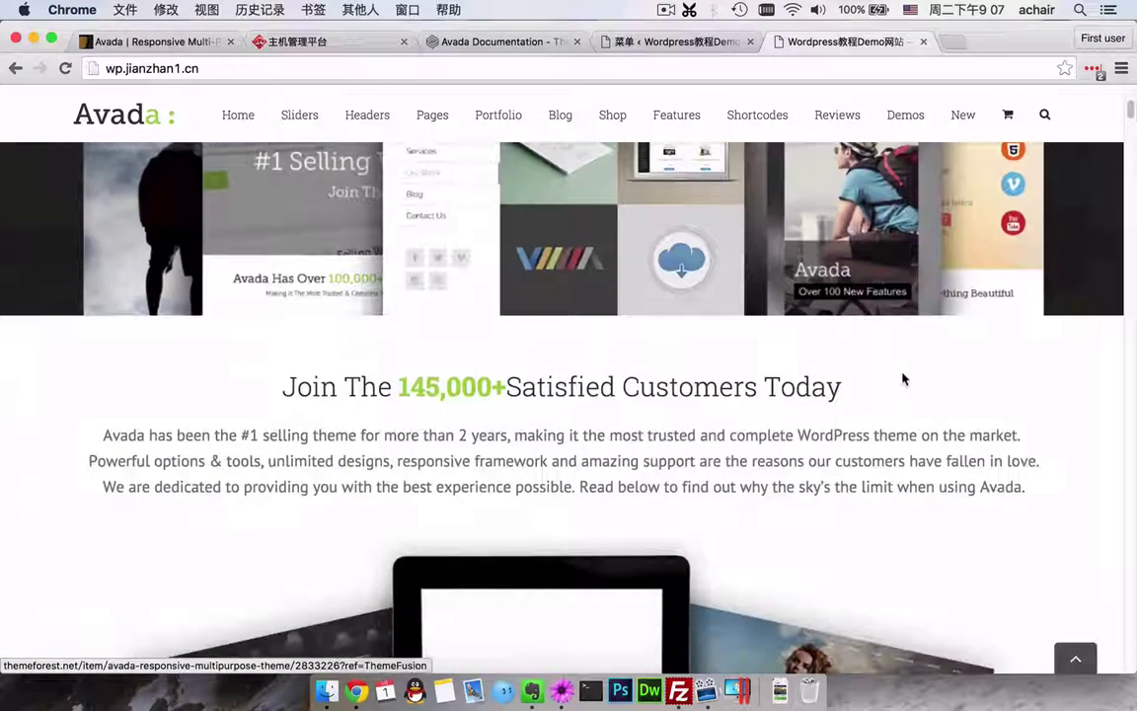
{"action": "scroll", "coordinate": [904, 378], "scroll_direction": "up", "scroll_amount": 3}
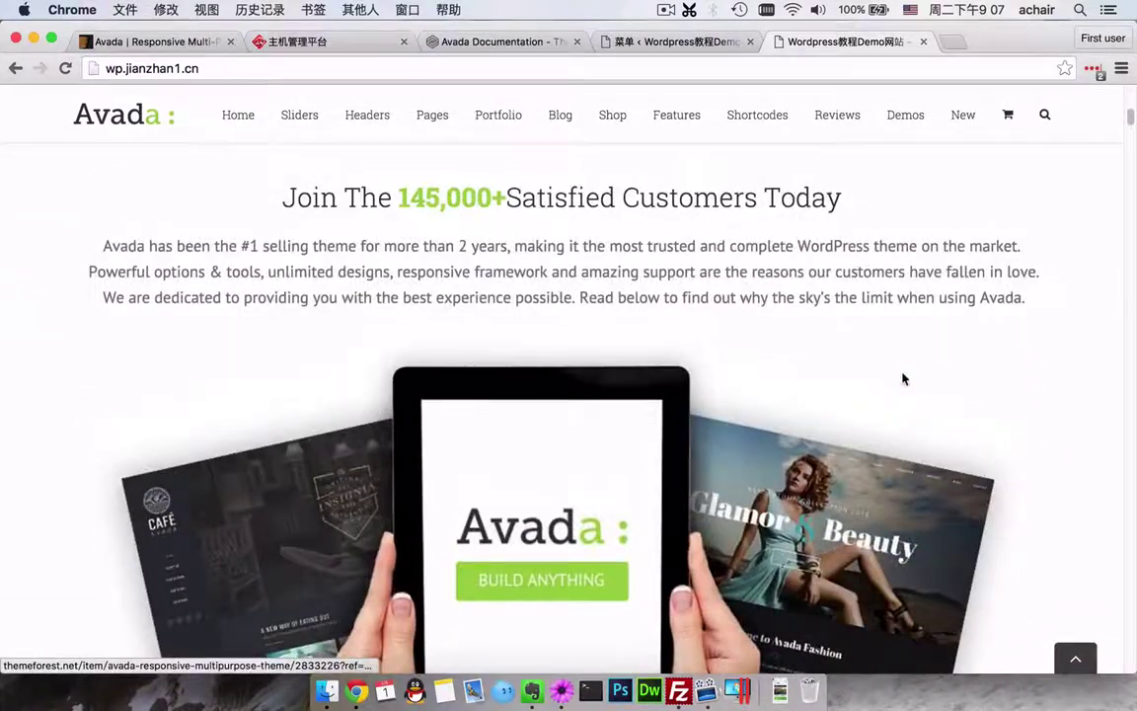
{"action": "triple_click", "coordinate": [867, 294]}
{"action": "left_click", "coordinate": [866, 294]}
{"action": "scroll", "coordinate": [867, 296], "scroll_direction": "down", "scroll_amount": 7}
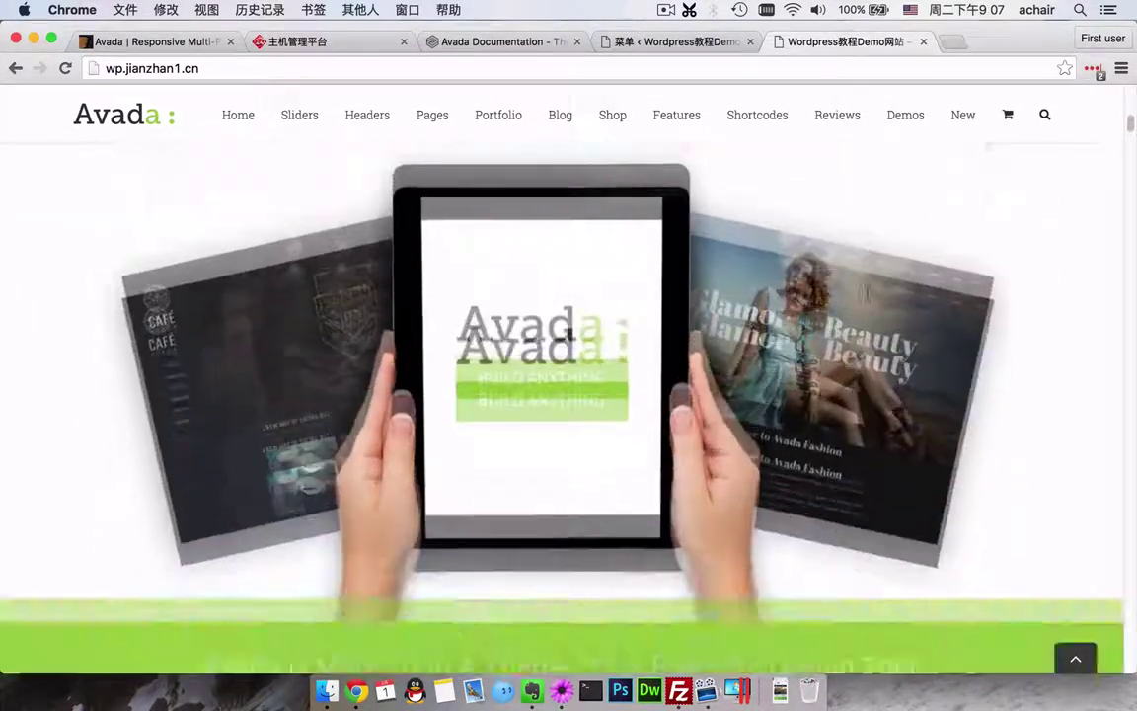
{"action": "scroll", "coordinate": [869, 300], "scroll_direction": "down", "scroll_amount": 10}
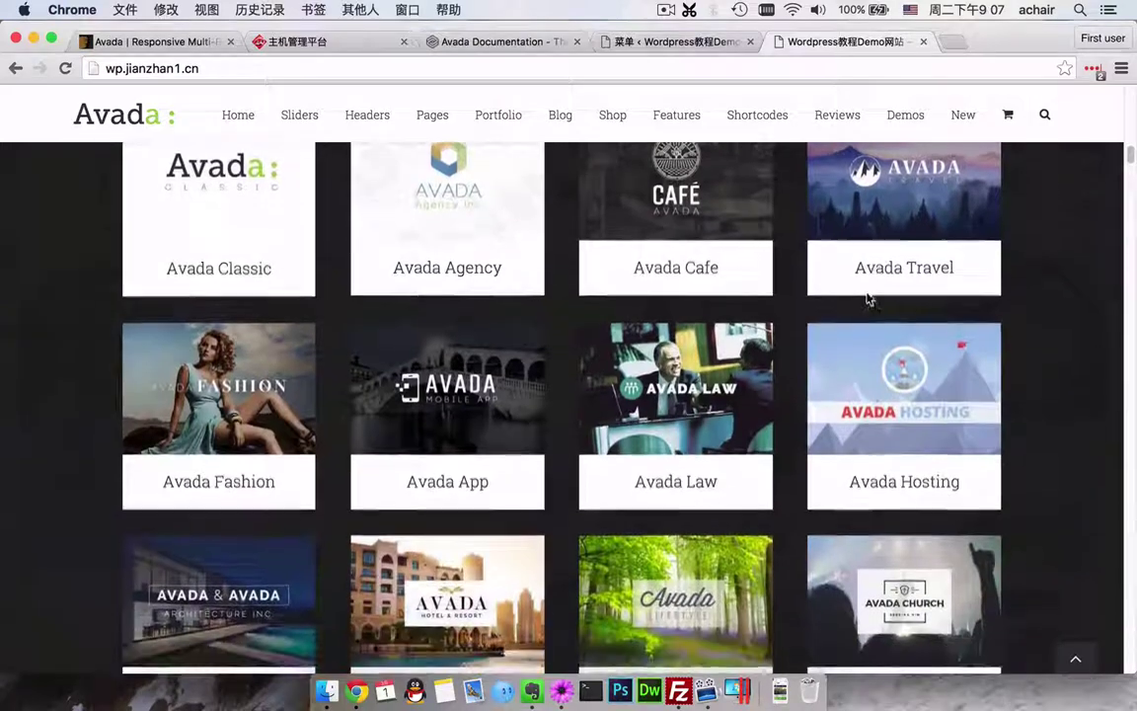
{"action": "scroll", "coordinate": [867, 299], "scroll_direction": "down", "scroll_amount": 15}
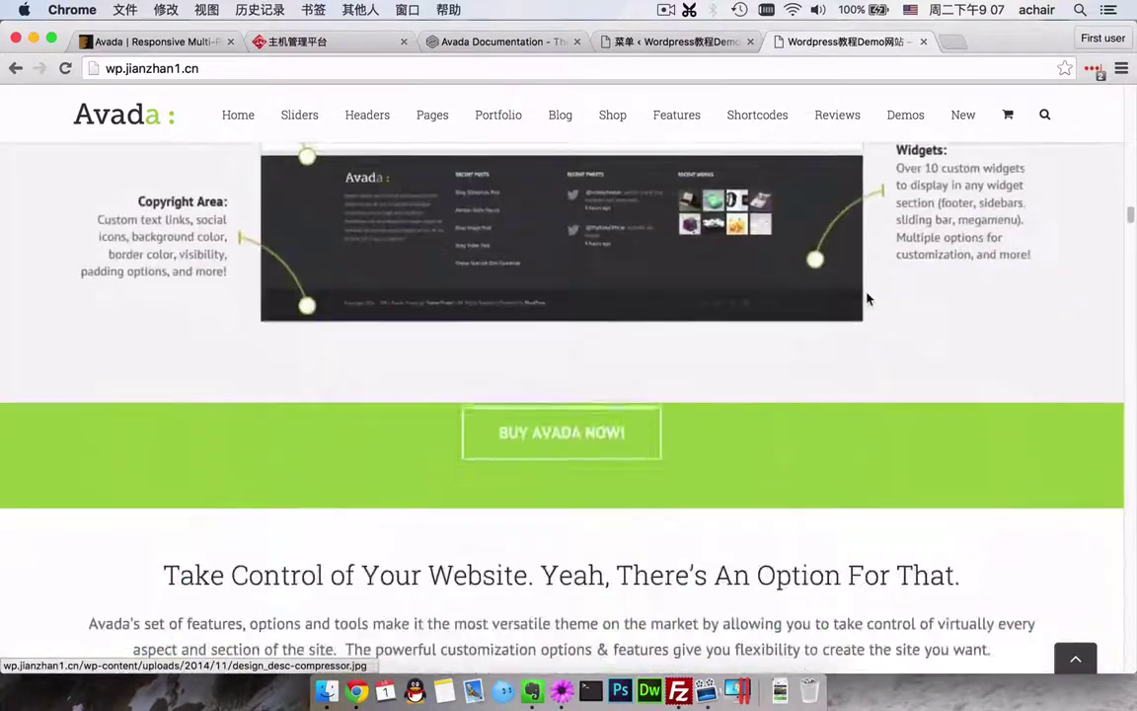
{"action": "scroll", "coordinate": [867, 298], "scroll_direction": "up", "scroll_amount": 4}
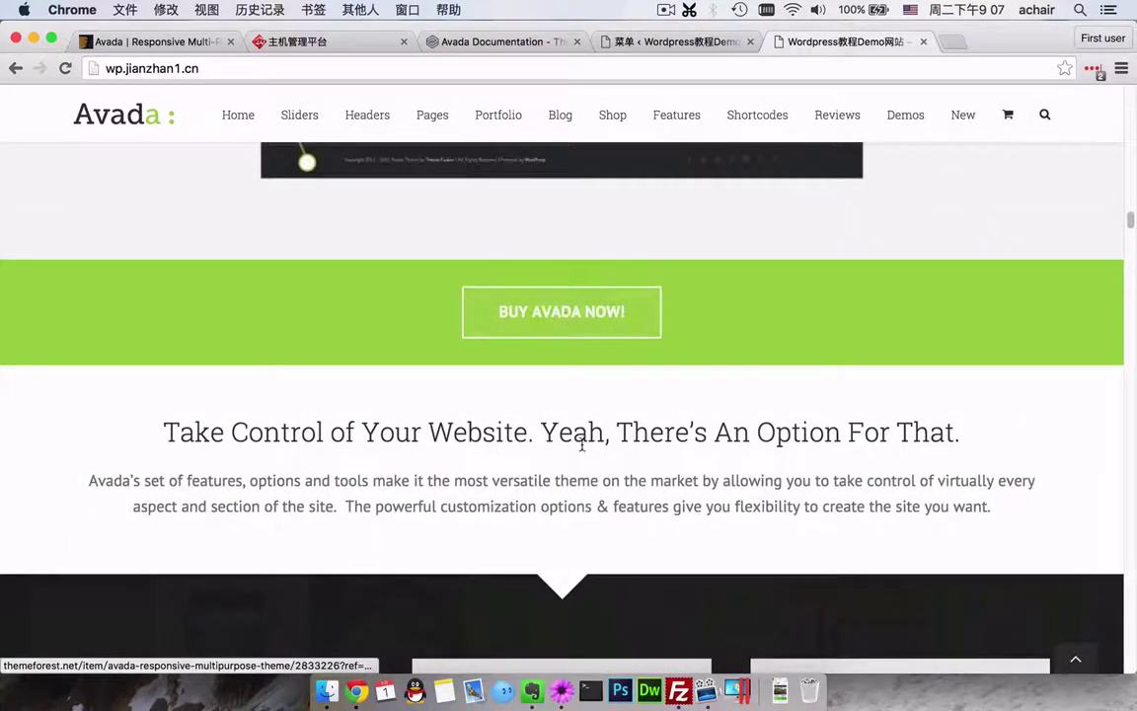
{"action": "scroll", "coordinate": [582, 446], "scroll_direction": "down", "scroll_amount": 10}
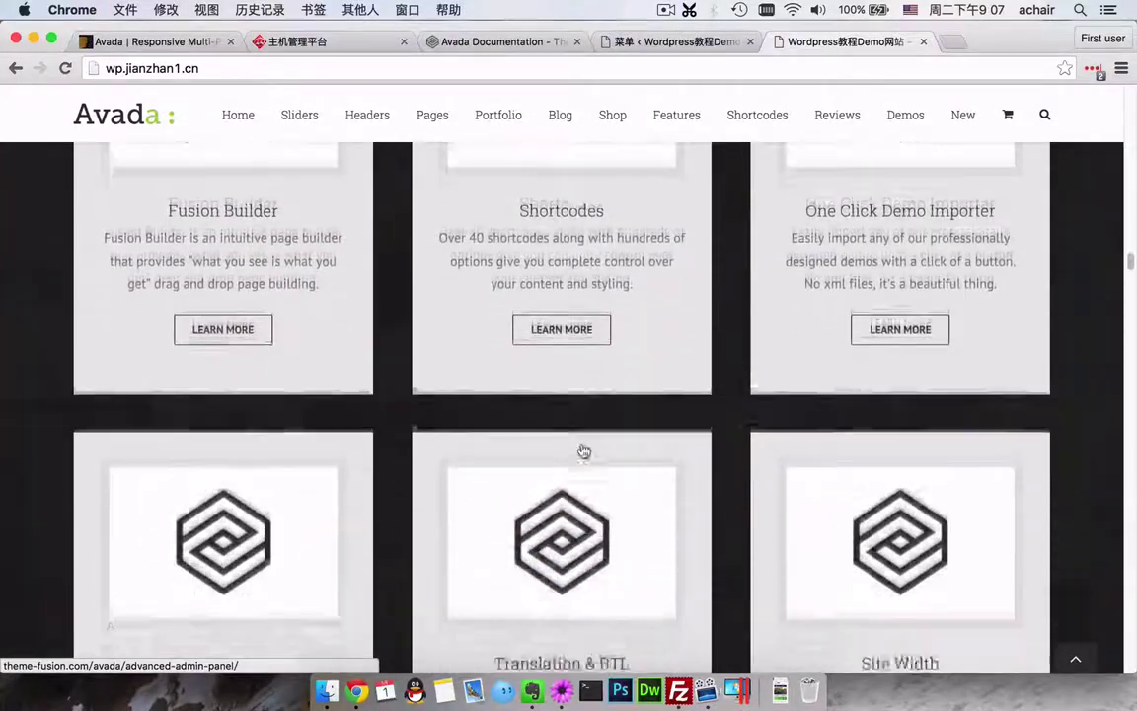
{"action": "scroll", "coordinate": [584, 451], "scroll_direction": "down", "scroll_amount": 15}
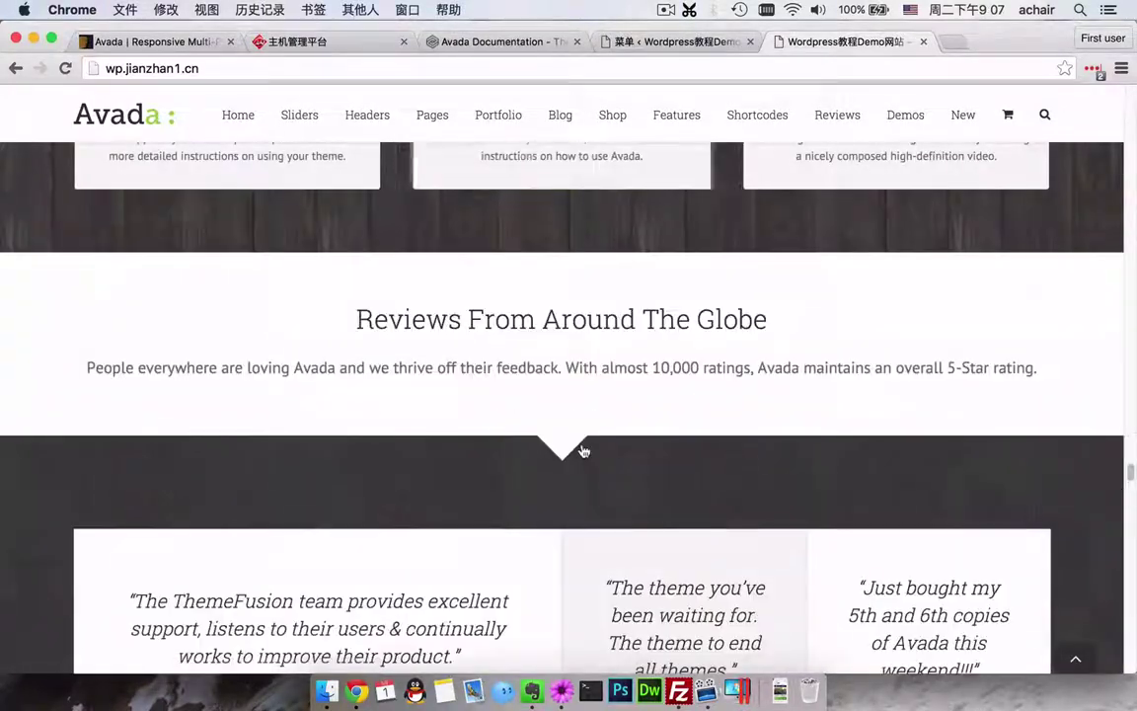
{"action": "scroll", "coordinate": [584, 451], "scroll_direction": "up", "scroll_amount": 3}
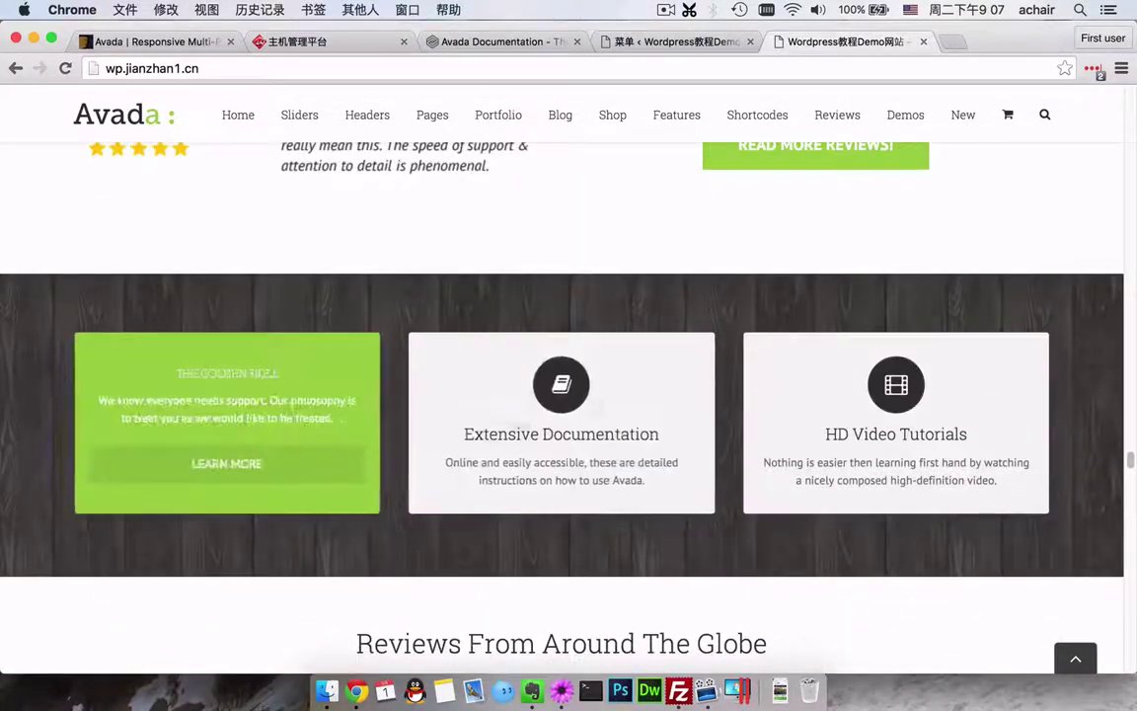
{"action": "scroll", "coordinate": [568, 474], "scroll_direction": "down", "scroll_amount": 15}
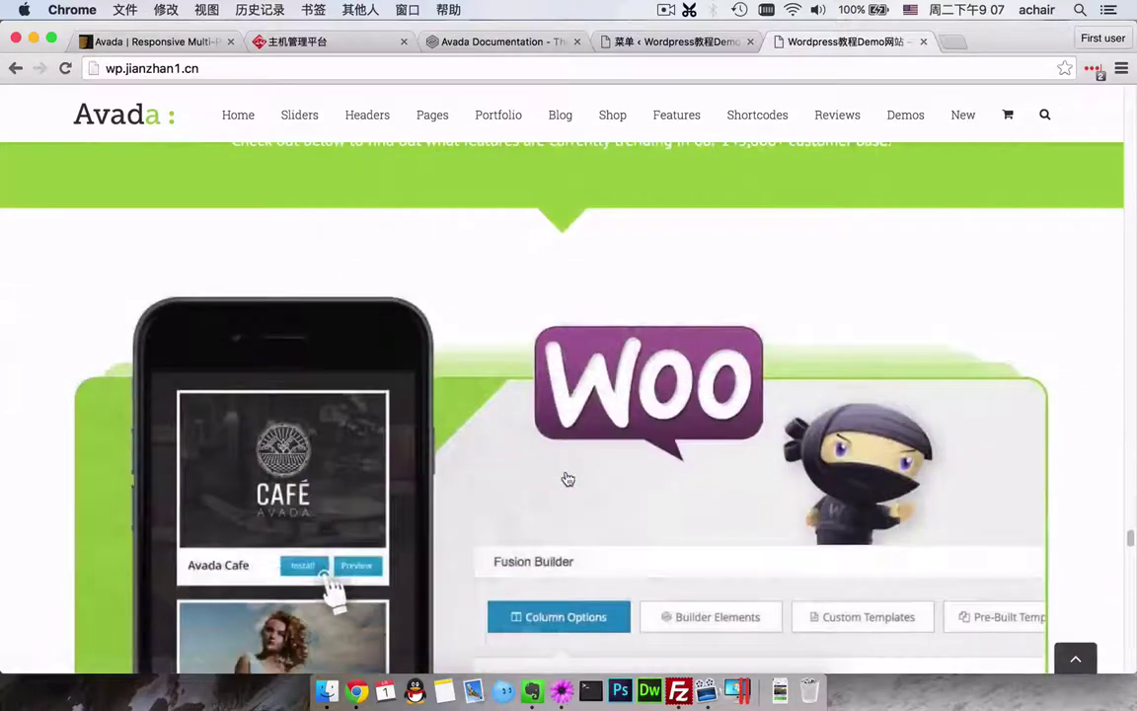
{"action": "scroll", "coordinate": [540, 538], "scroll_direction": "down", "scroll_amount": 20}
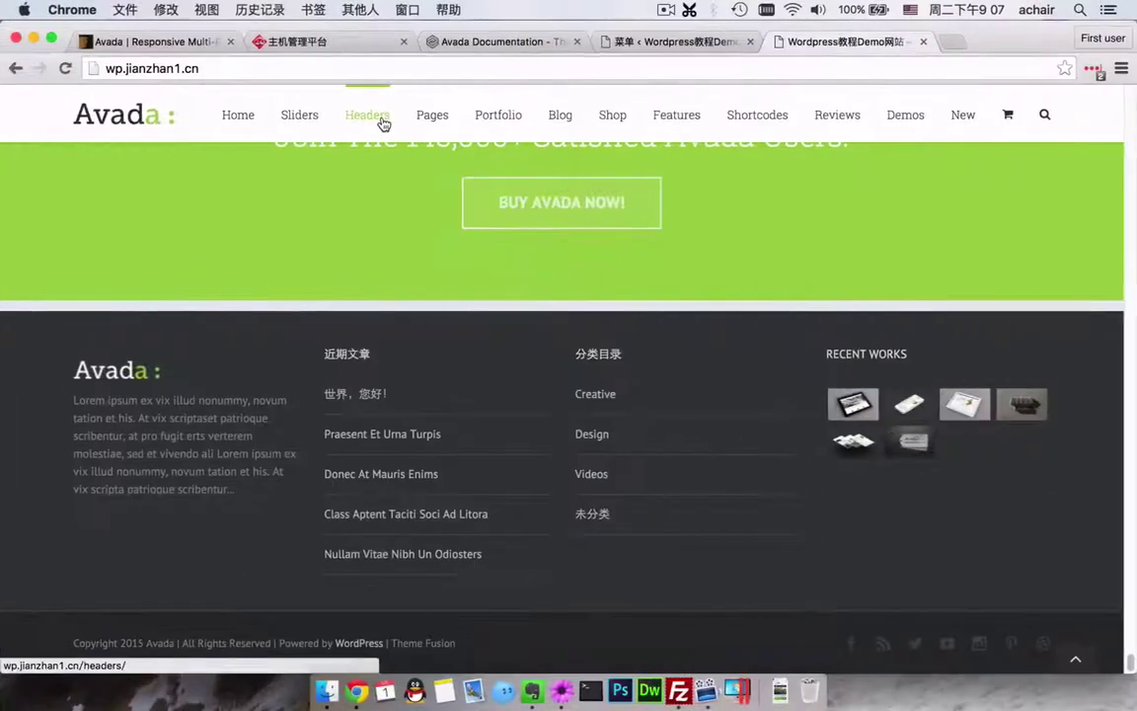
- Open the Grid 3 Column page from the Portfolio's Grid Style submenu and follow the link to the Mauris Fringilla Voluts item
{"action": "mouse_move", "coordinate": [513, 125]}
{"action": "mouse_move", "coordinate": [523, 195]}
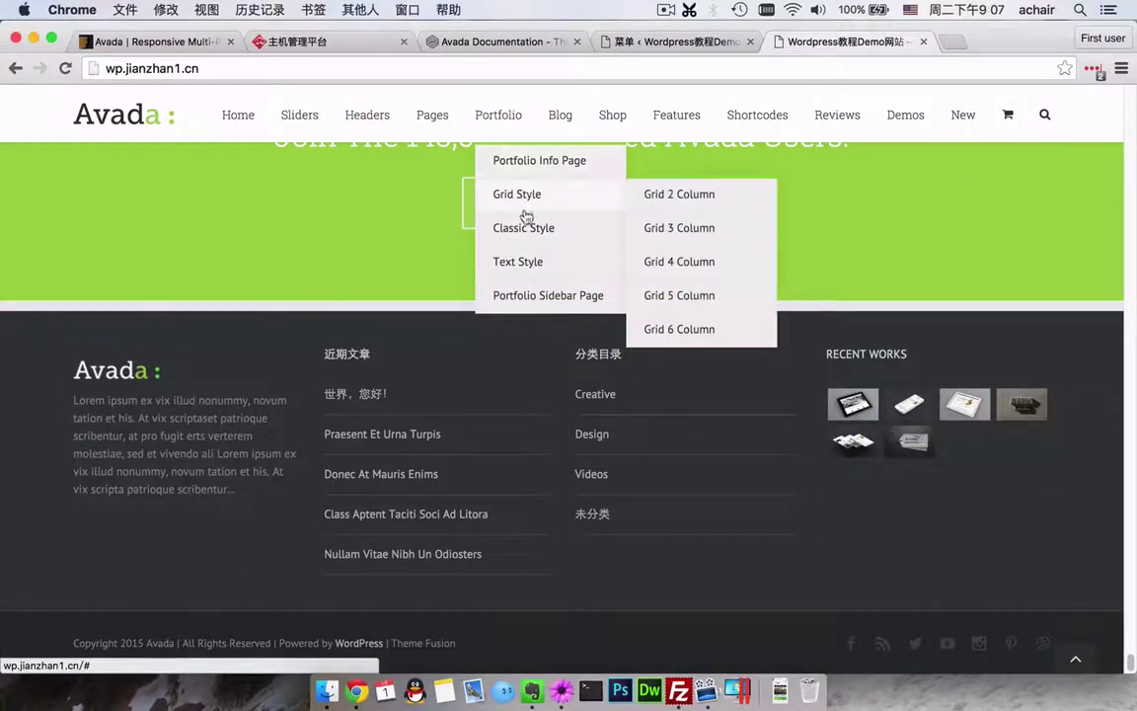
{"action": "left_click", "coordinate": [682, 231]}
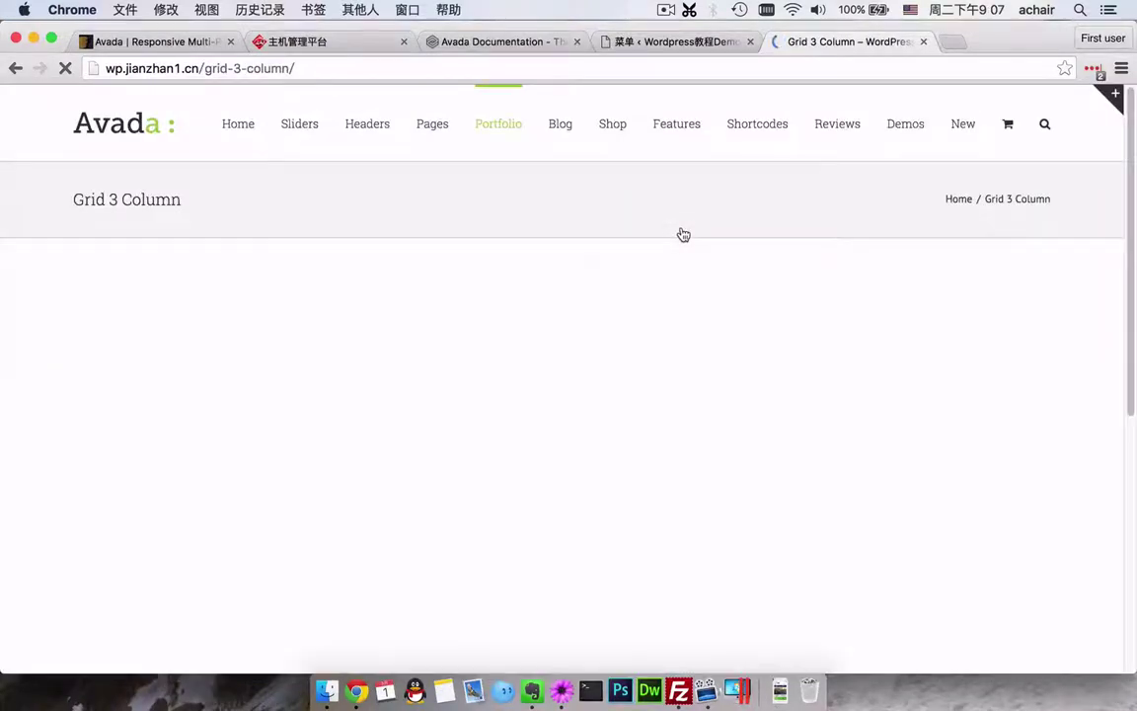
{"action": "scroll", "coordinate": [680, 235], "scroll_direction": "down", "scroll_amount": 5}
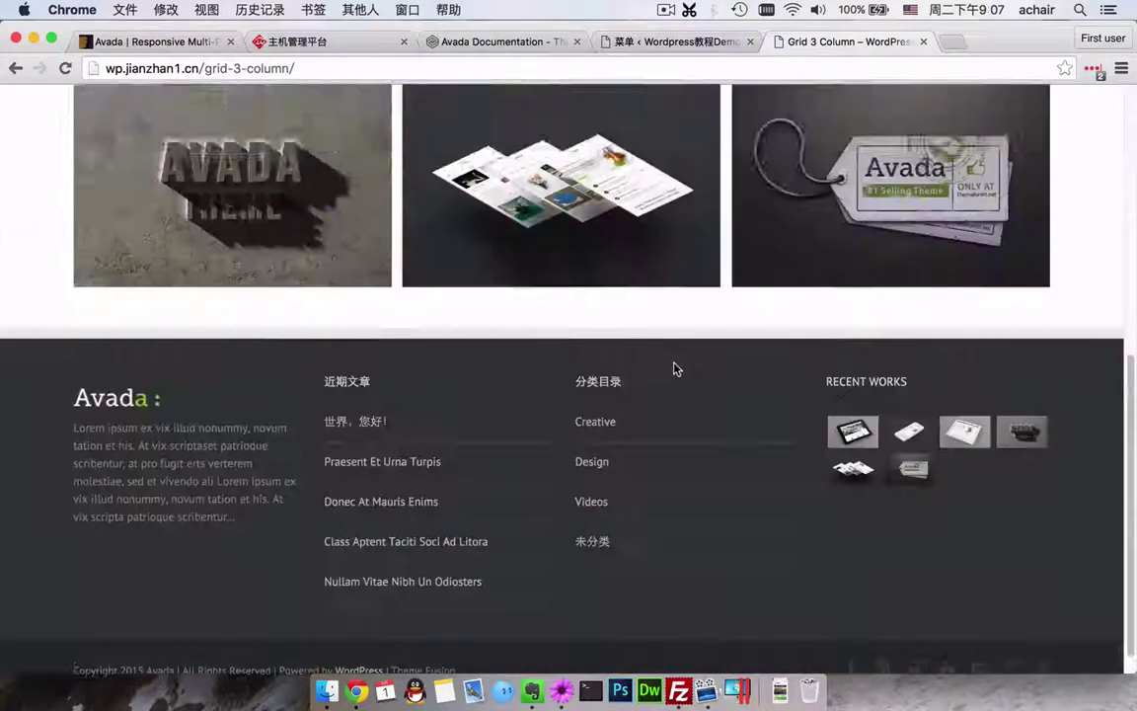
{"action": "scroll", "coordinate": [675, 369], "scroll_direction": "up", "scroll_amount": 2}
{"action": "scroll", "coordinate": [584, 271], "scroll_direction": "up", "scroll_amount": 2}
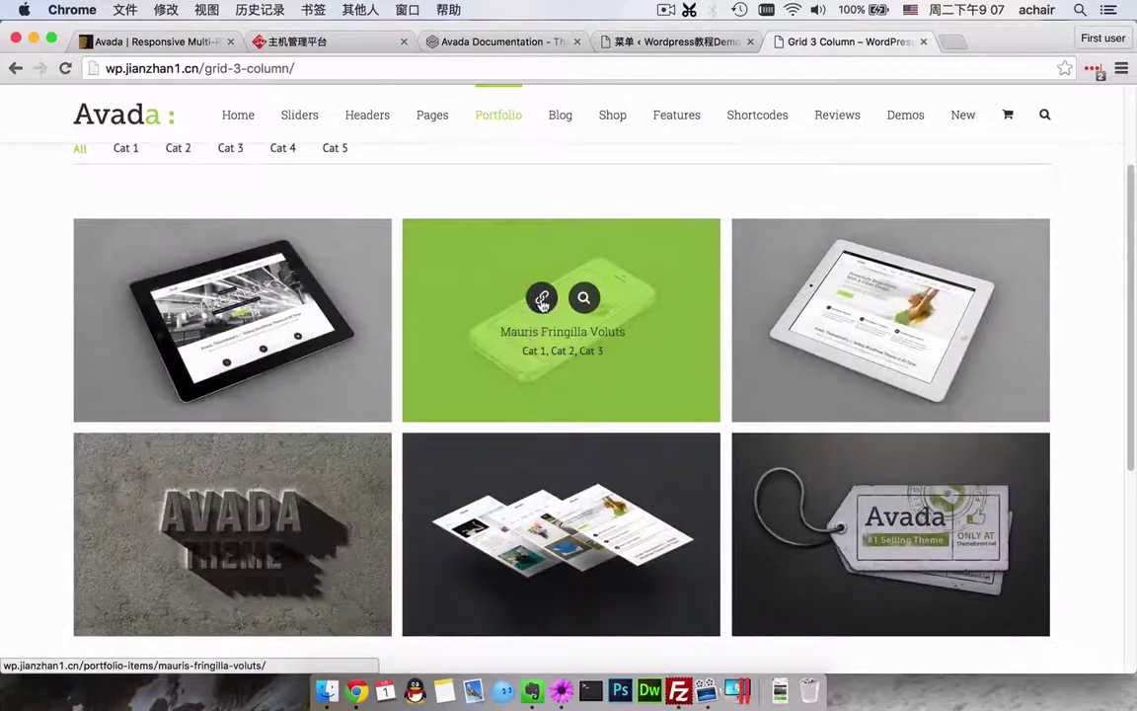
{"action": "left_click", "coordinate": [542, 299]}
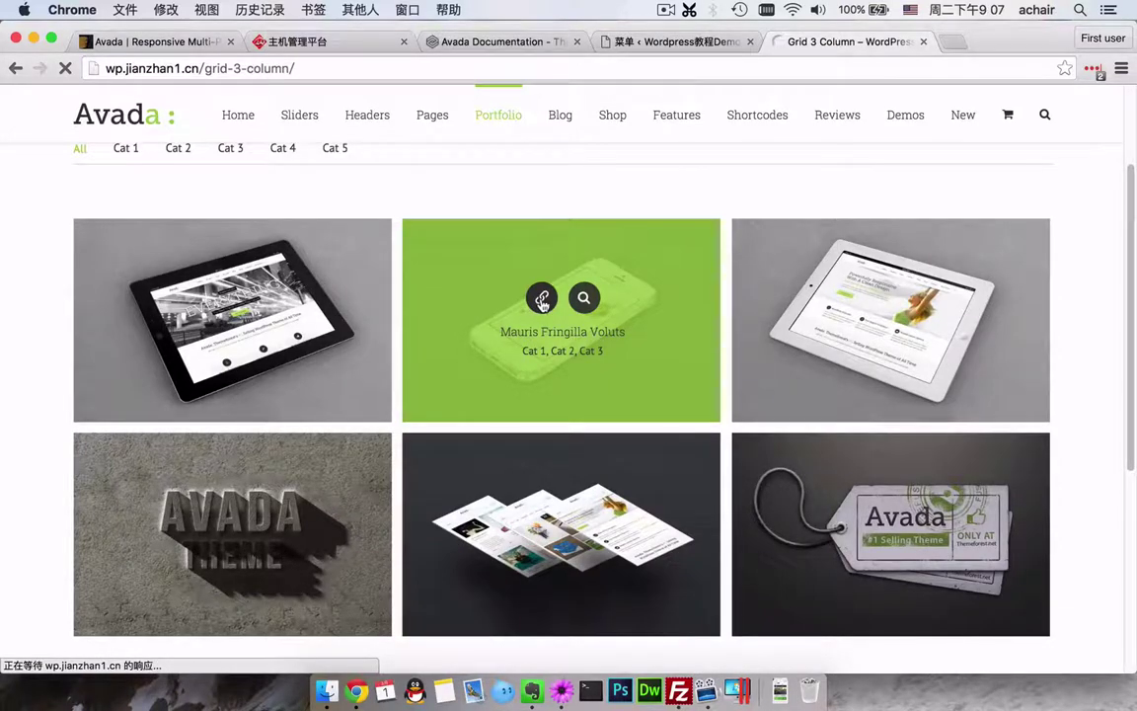